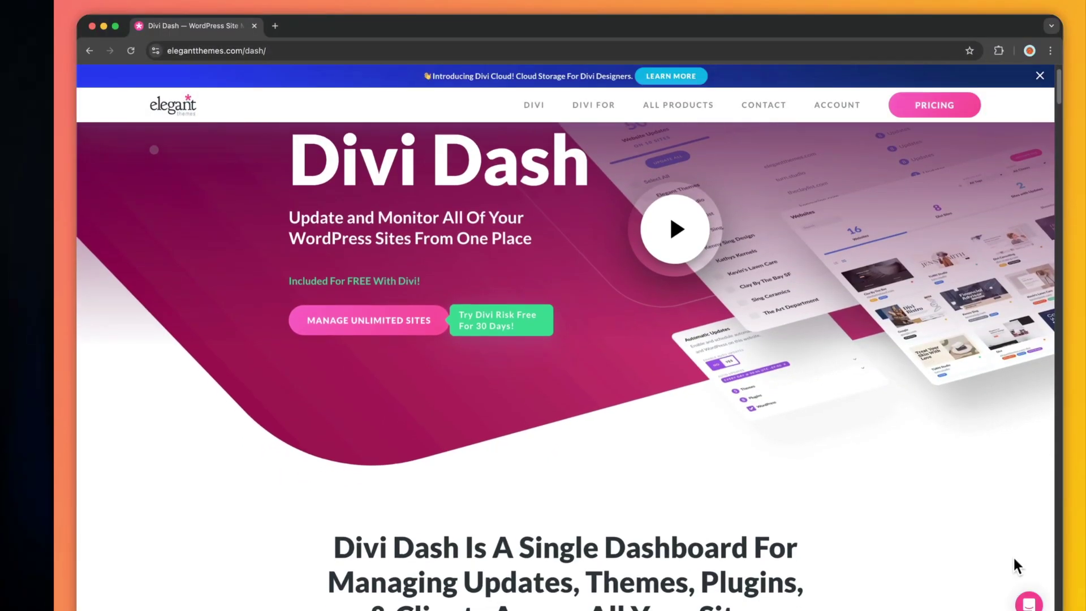
Scroll the Divi Dash page down to the 'Divi Dash Is A Single Dashboard' section.
{"action": "scroll", "coordinate": [1014, 561], "scroll_direction": "down", "scroll_amount": 4}
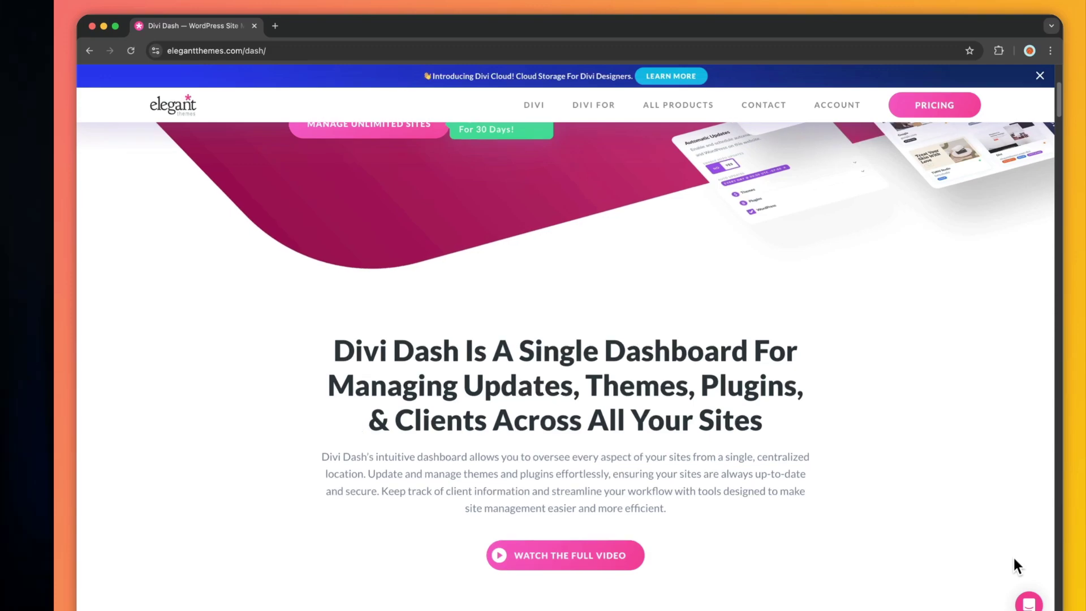
{"action": "scroll", "coordinate": [1013, 555], "scroll_direction": "down", "scroll_amount": 4}
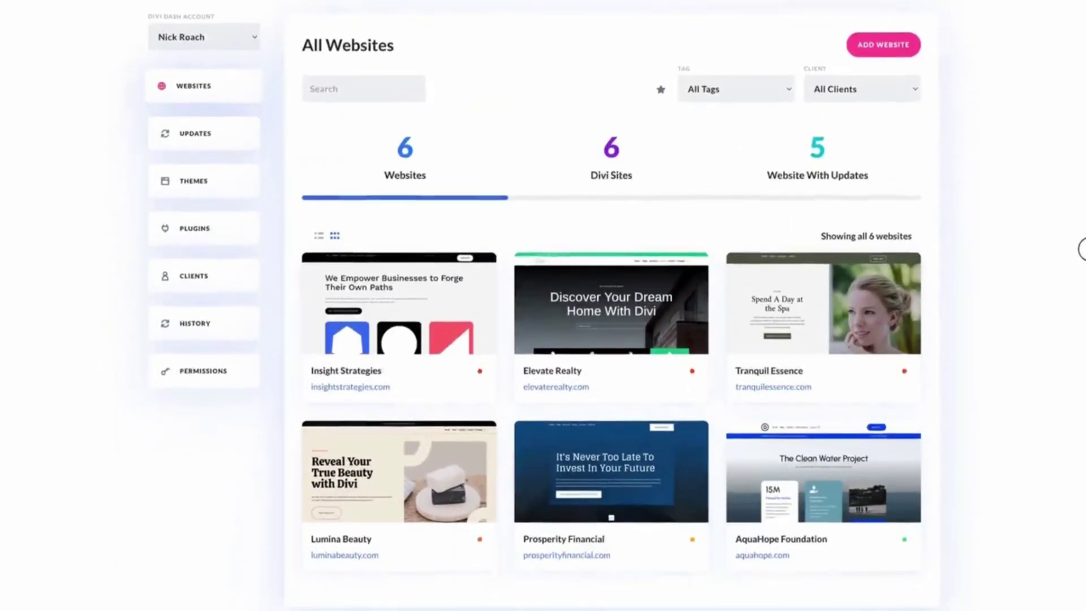
List only websites with updates in List View and open Tranquil Essence's WordPress dashboard.
{"action": "left_click", "coordinate": [849, 171]}
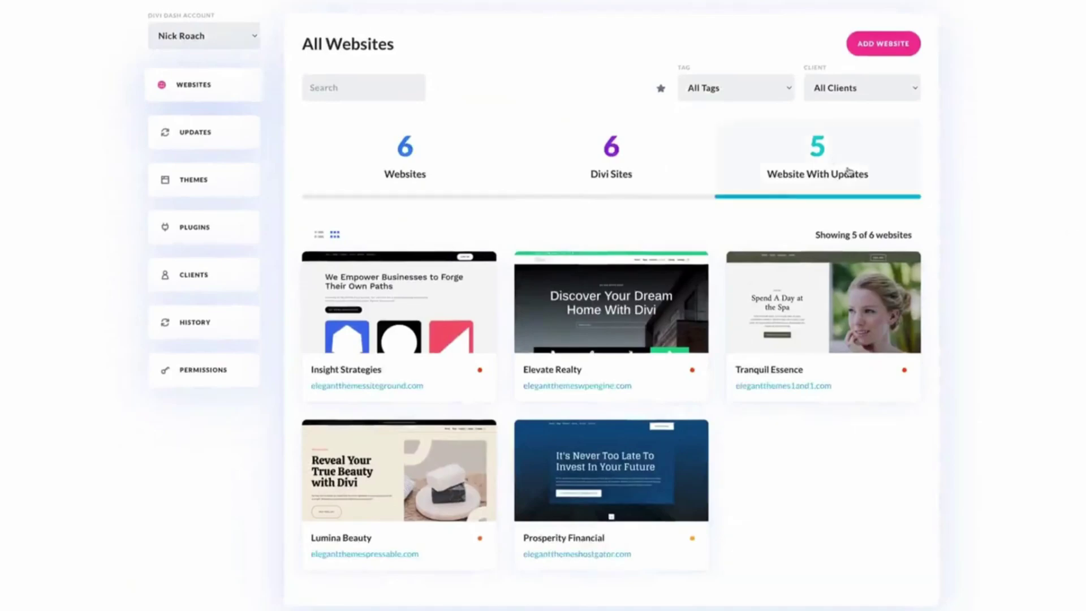
{"action": "left_click", "coordinate": [319, 234]}
{"action": "mouse_move", "coordinate": [318, 407]}
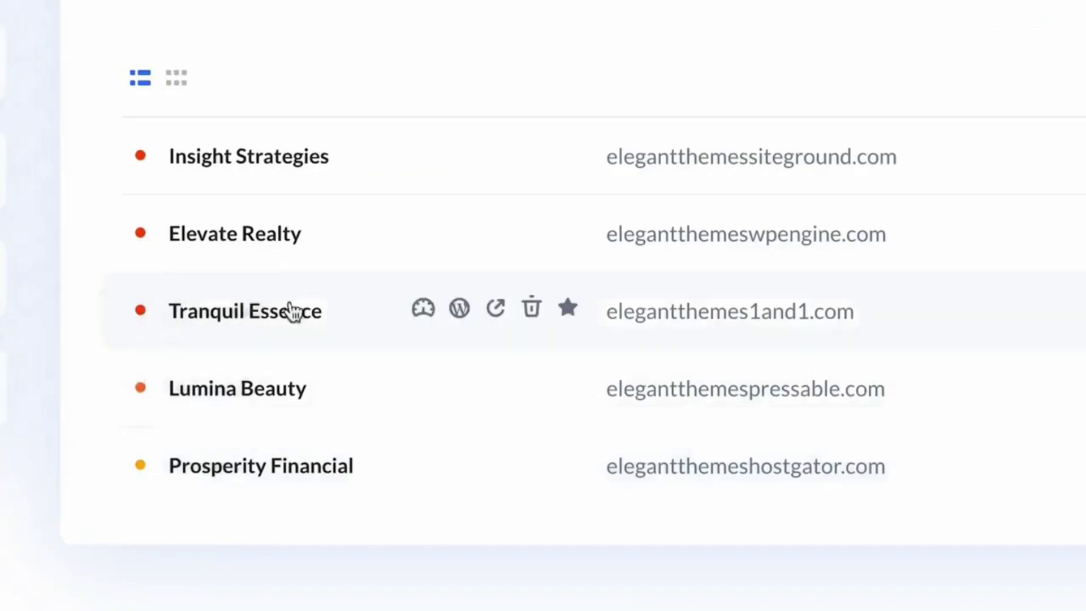
{"action": "left_click", "coordinate": [465, 313]}
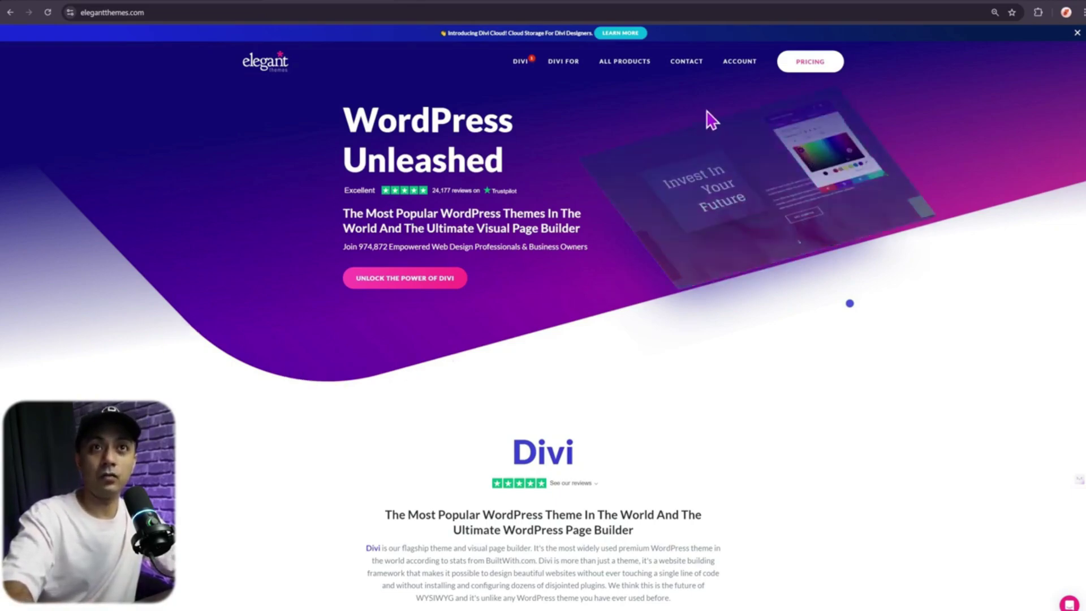
Log into the Elegant Themes Members Area from ACCOUNT and open the DASH section.
{"action": "left_click", "coordinate": [740, 61]}
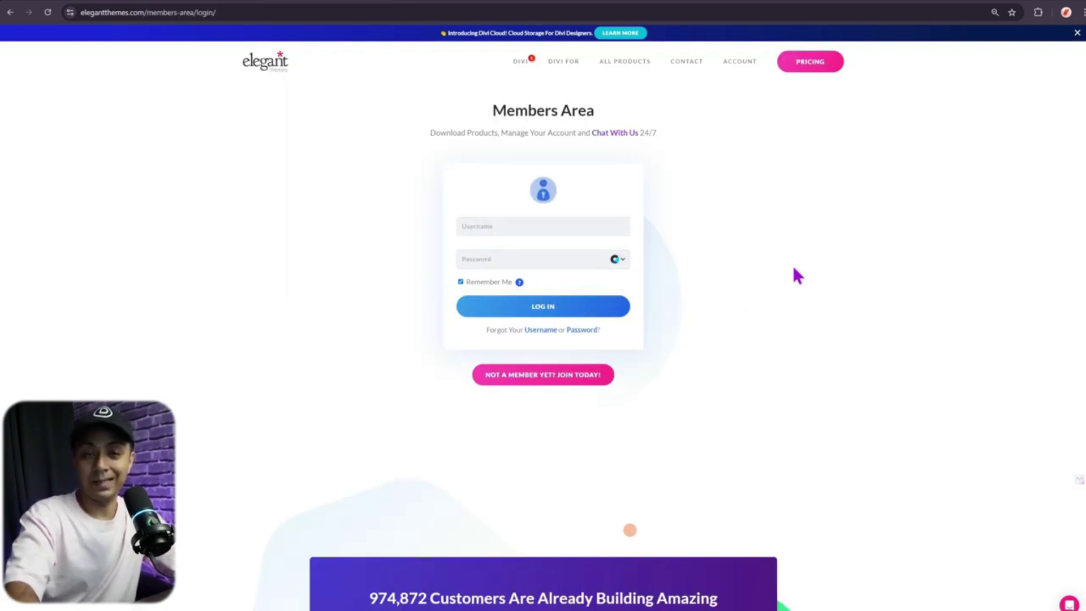
{"action": "left_click", "coordinate": [554, 310]}
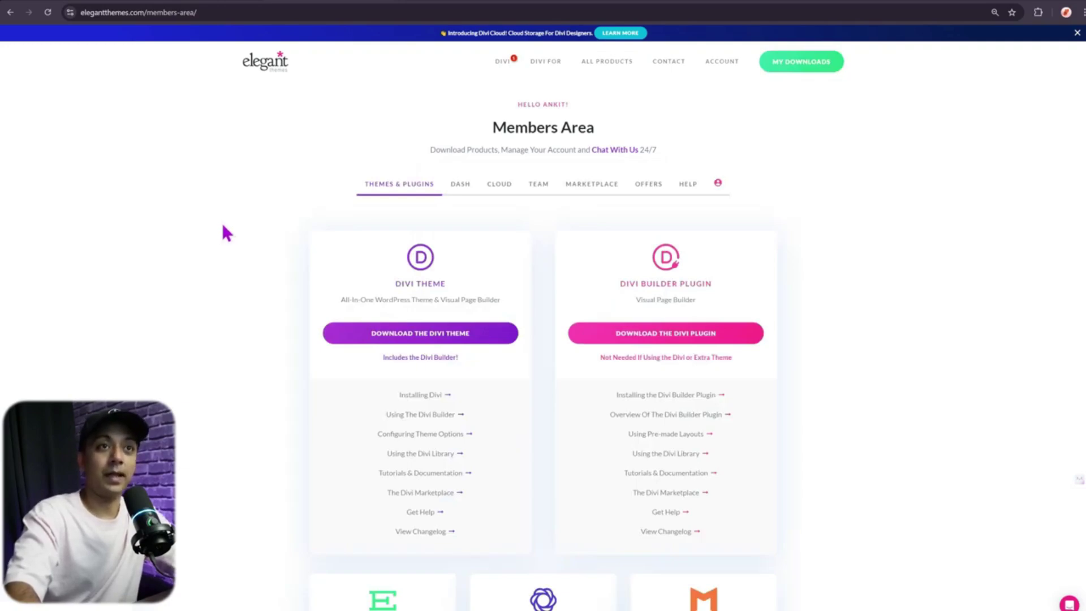
{"action": "left_click", "coordinate": [461, 188]}
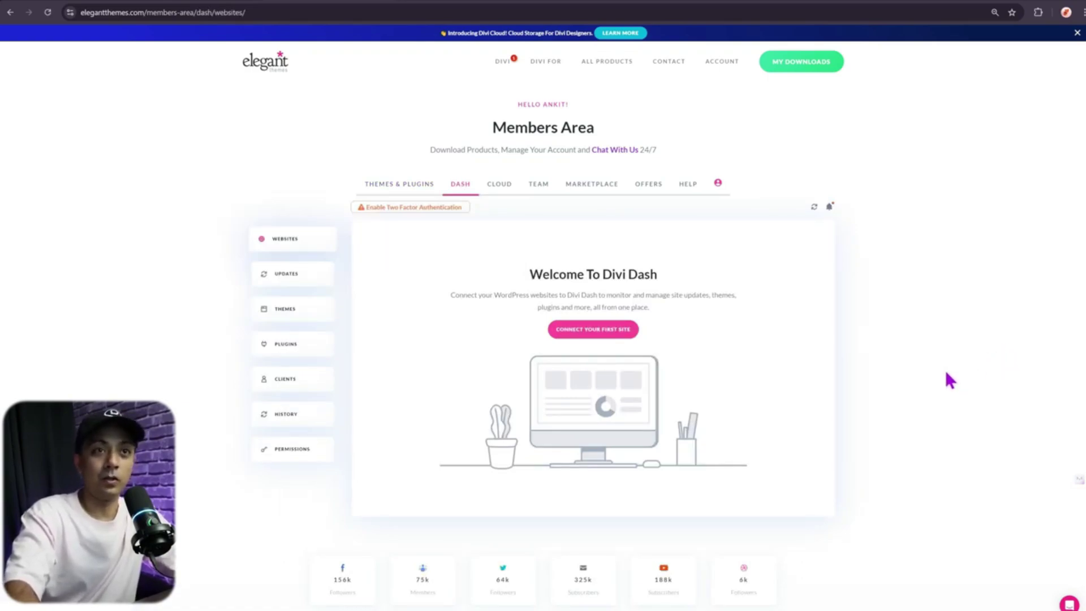
Start adding a first website with a connection key and bring up the Divi Dash Plugin link's menu.
{"action": "left_click", "coordinate": [595, 338]}
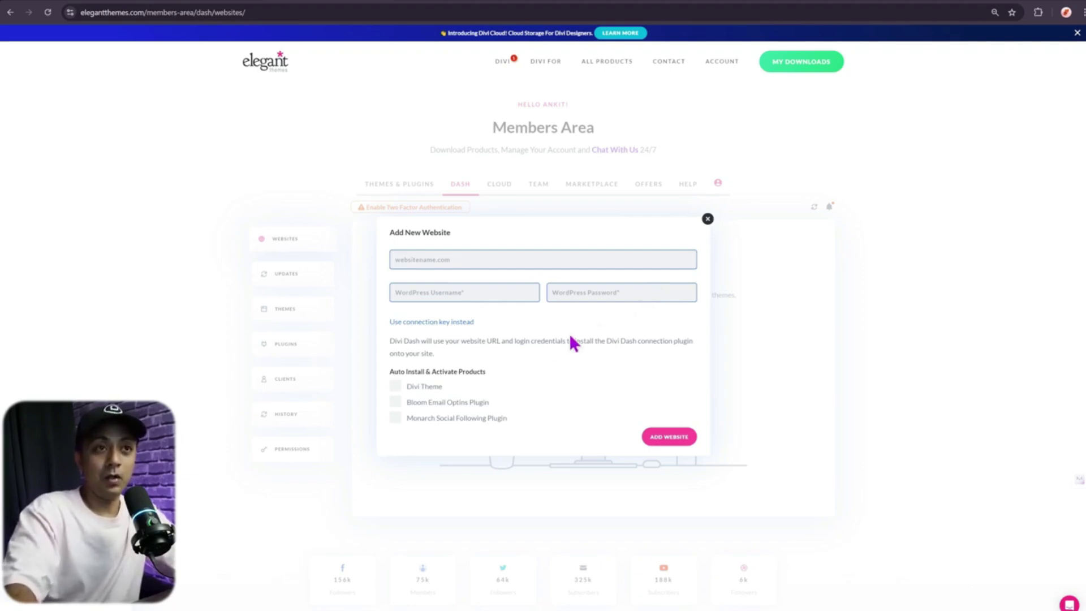
{"action": "left_click", "coordinate": [461, 332]}
{"action": "left_click", "coordinate": [460, 325]}
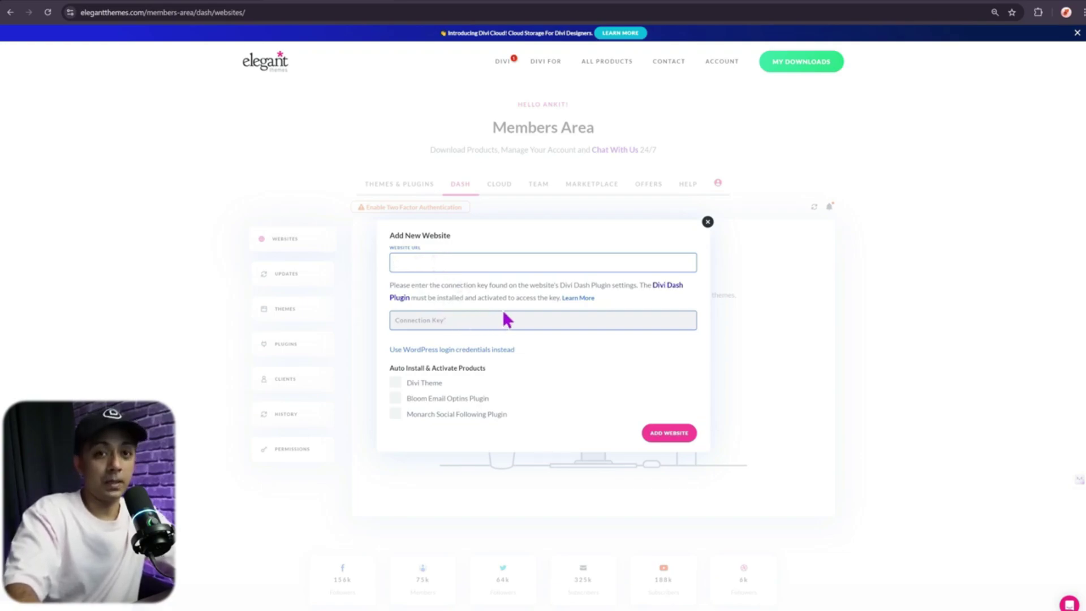
{"action": "right_click", "coordinate": [665, 288]}
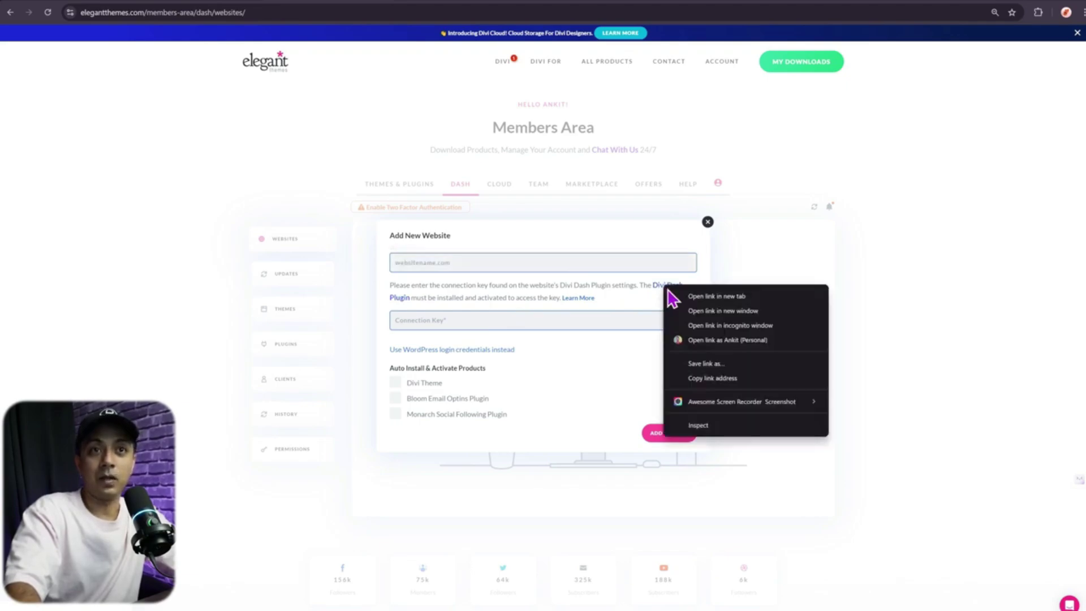
Download the Divi Dash plugin in a new tab and go to WordPress's Upload Plugin page.
{"action": "left_click", "coordinate": [682, 294]}
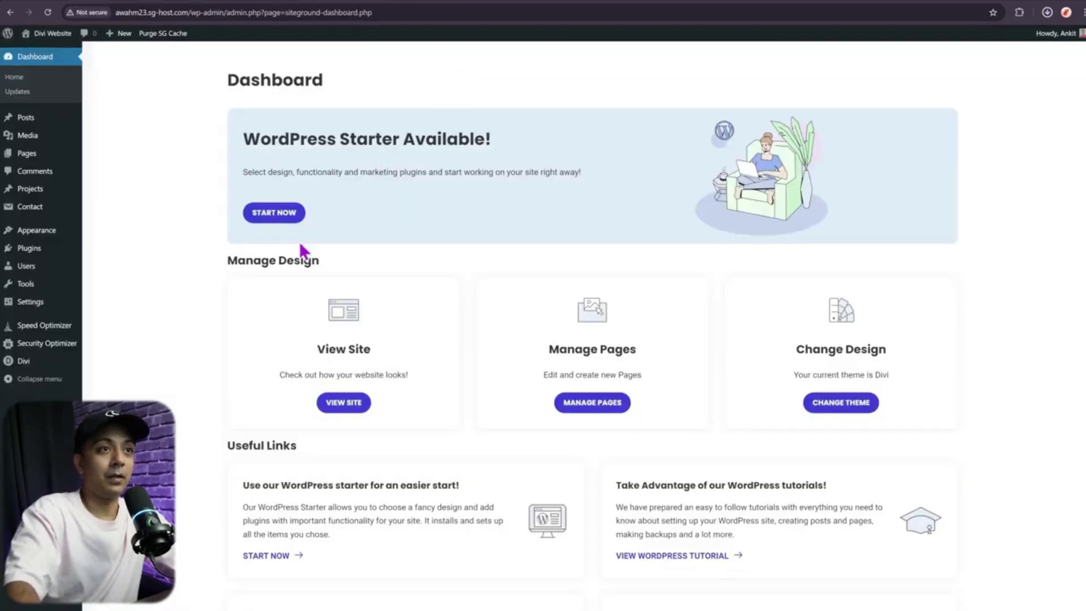
{"action": "mouse_move", "coordinate": [20, 252]}
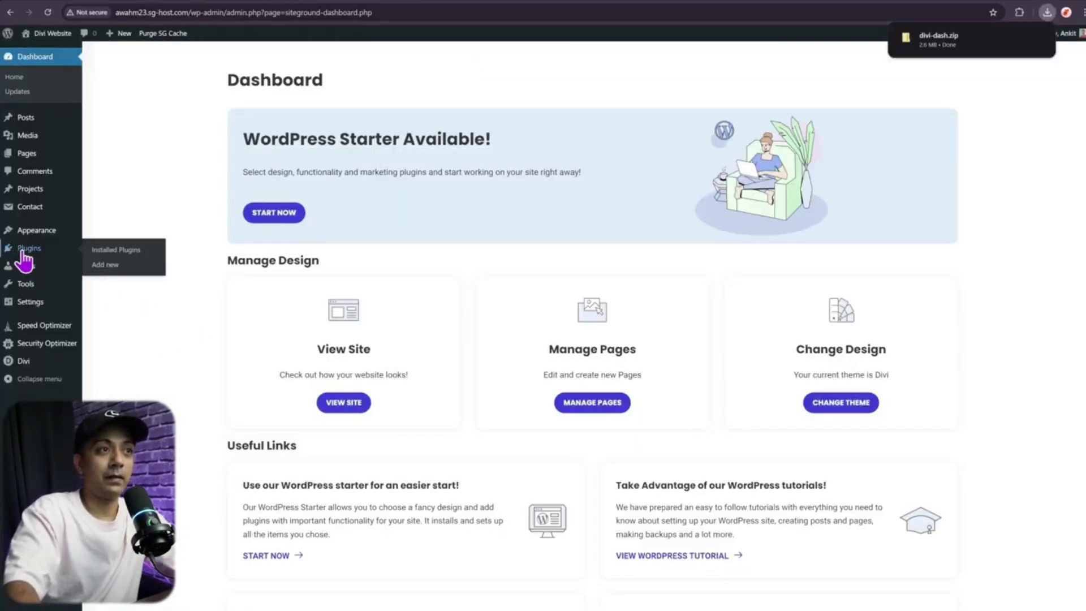
{"action": "left_click", "coordinate": [108, 265]}
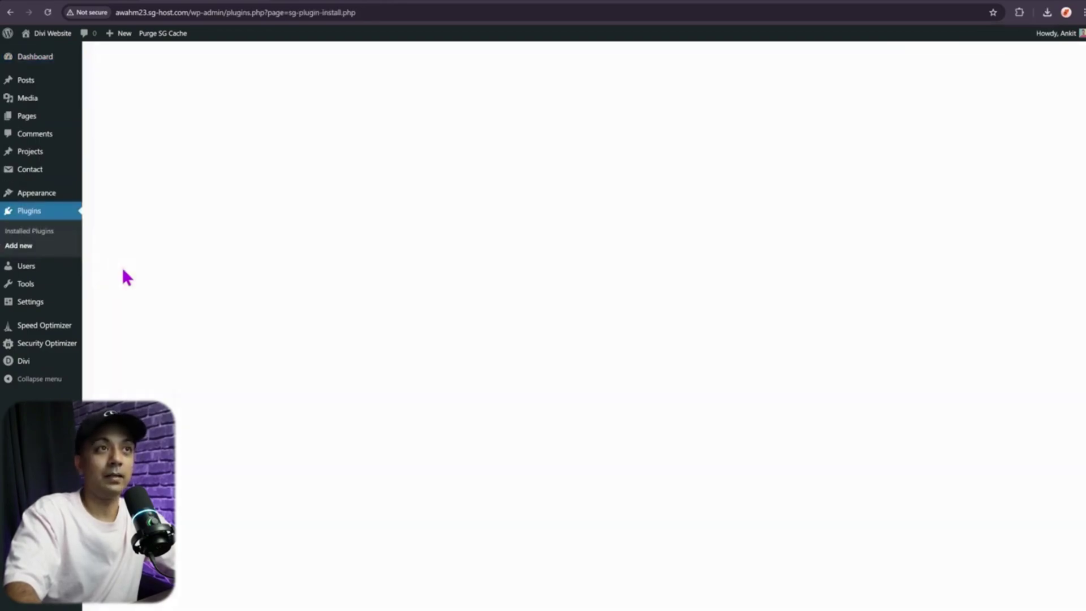
{"action": "left_click", "coordinate": [594, 123]}
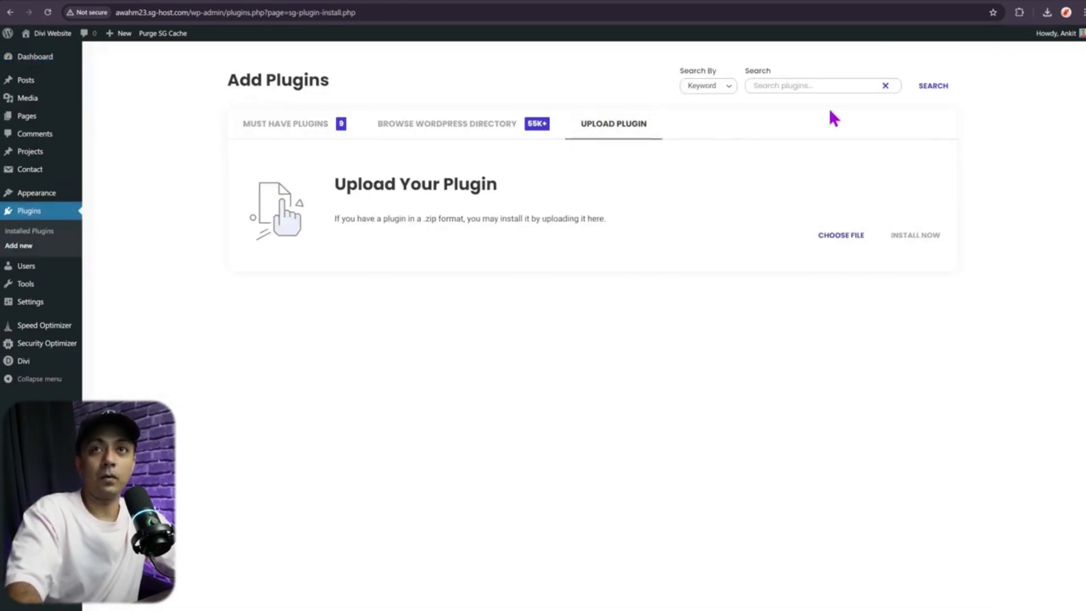
Upload divi-dash.zip from the downloads list, install it and activate the plugin.
{"action": "left_click", "coordinate": [1047, 14]}
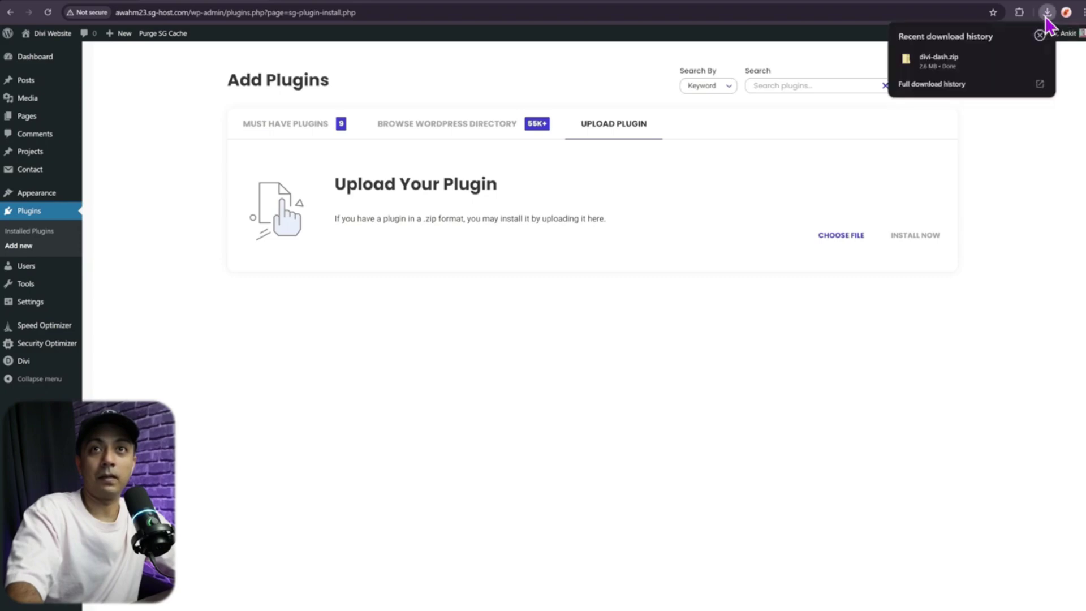
{"action": "left_click_drag", "start_coordinate": [969, 66], "coordinate": [903, 235]}
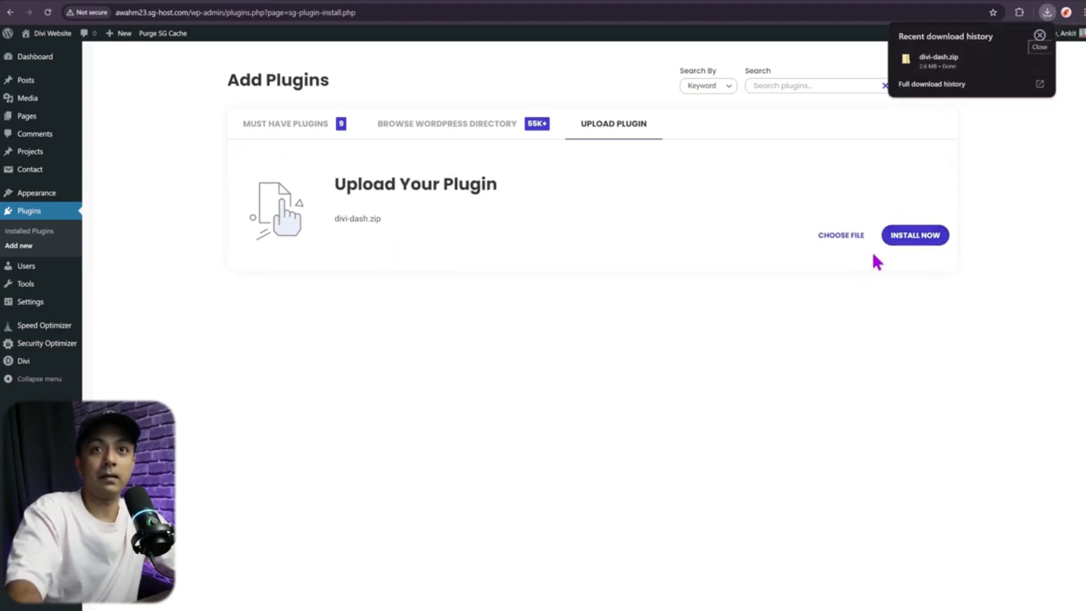
{"action": "left_click", "coordinate": [931, 237]}
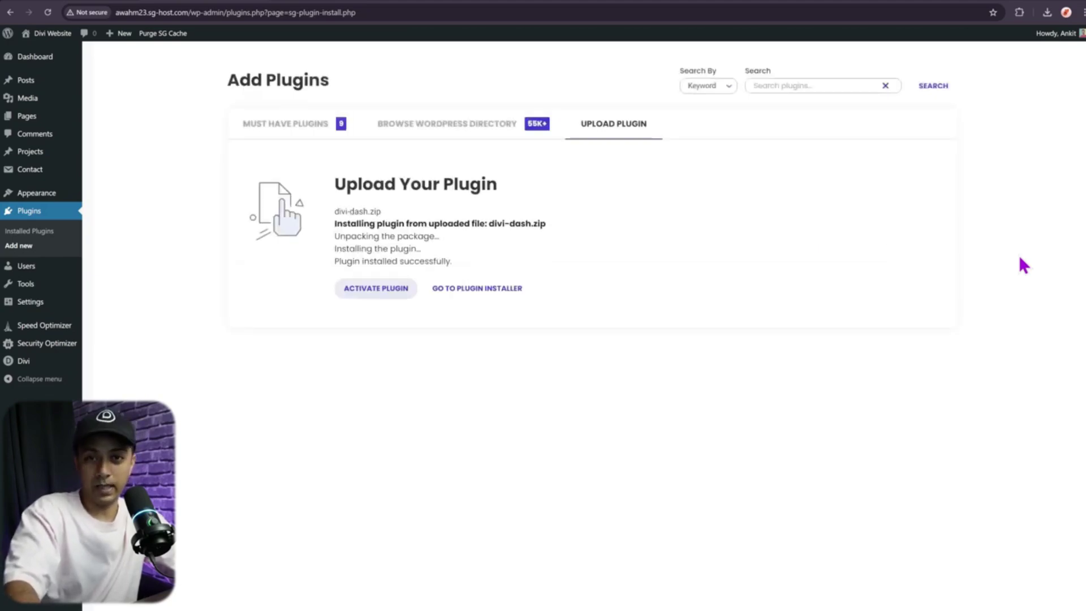
{"action": "left_click", "coordinate": [385, 300]}
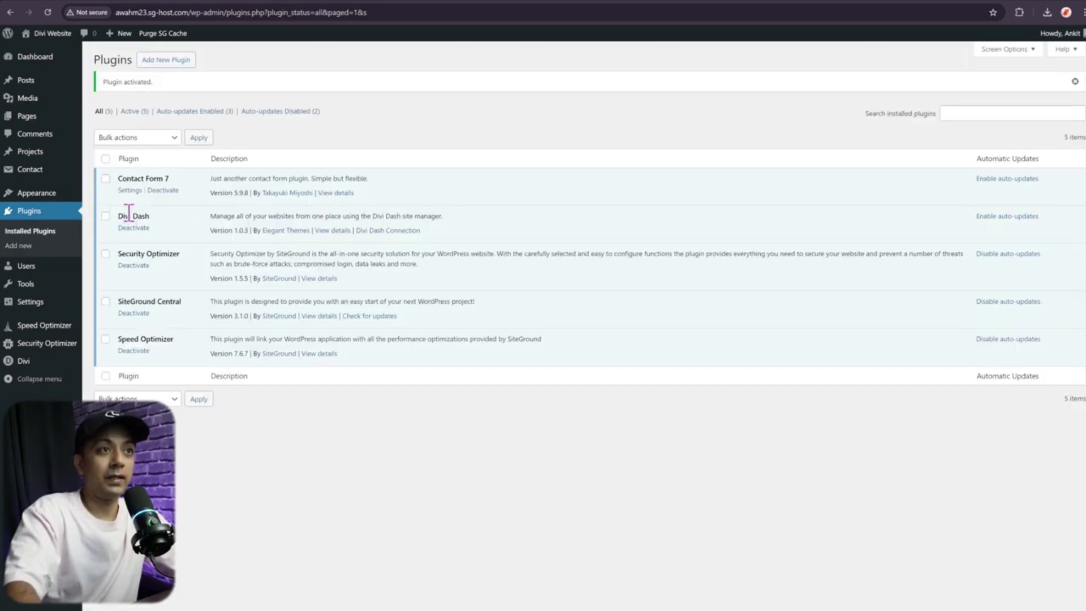
Open the Divi Dash Connection details under the plugin and copy the connection key.
{"action": "left_click", "coordinate": [379, 230]}
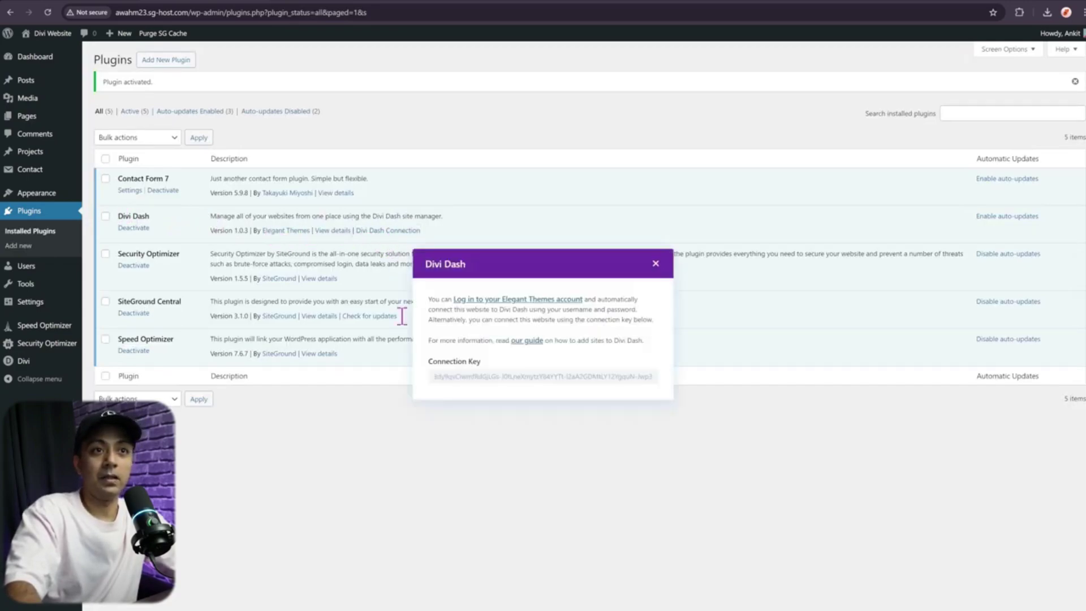
{"action": "left_click", "coordinate": [506, 380]}
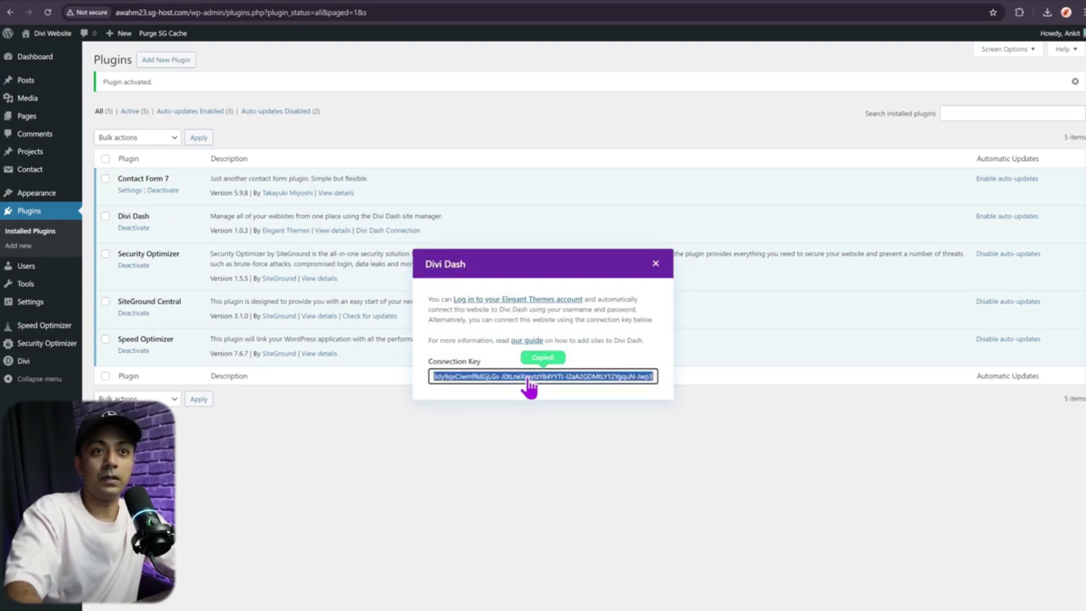
Add the Divi Website with its pasted URL and connection key, then open its dashboard.
{"action": "left_click", "coordinate": [329, 5]}
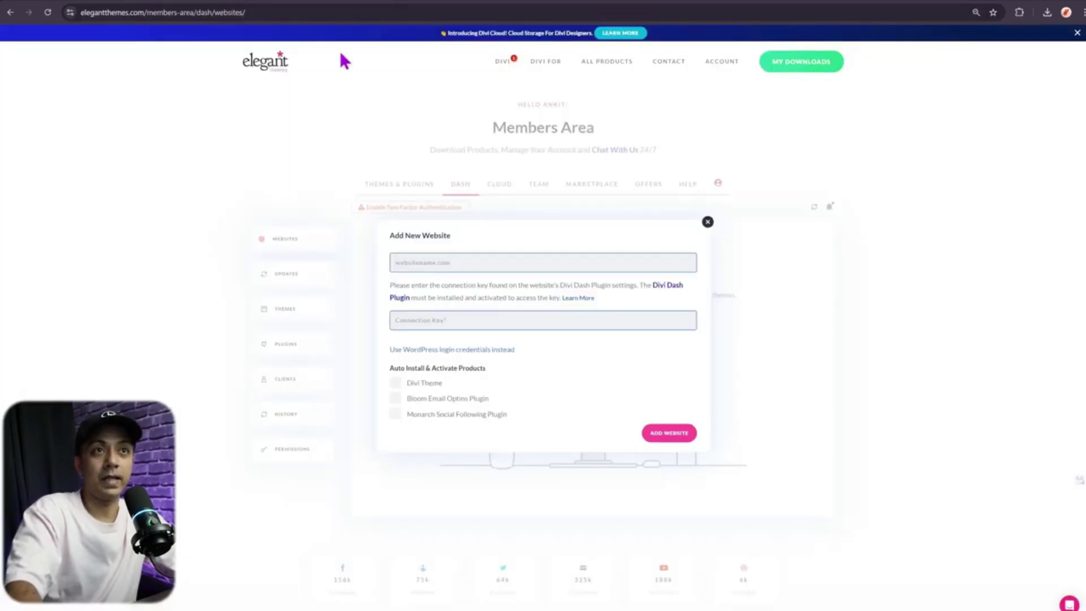
{"action": "left_click", "coordinate": [484, 320]}
{"action": "key", "text": "ctrl+v"}
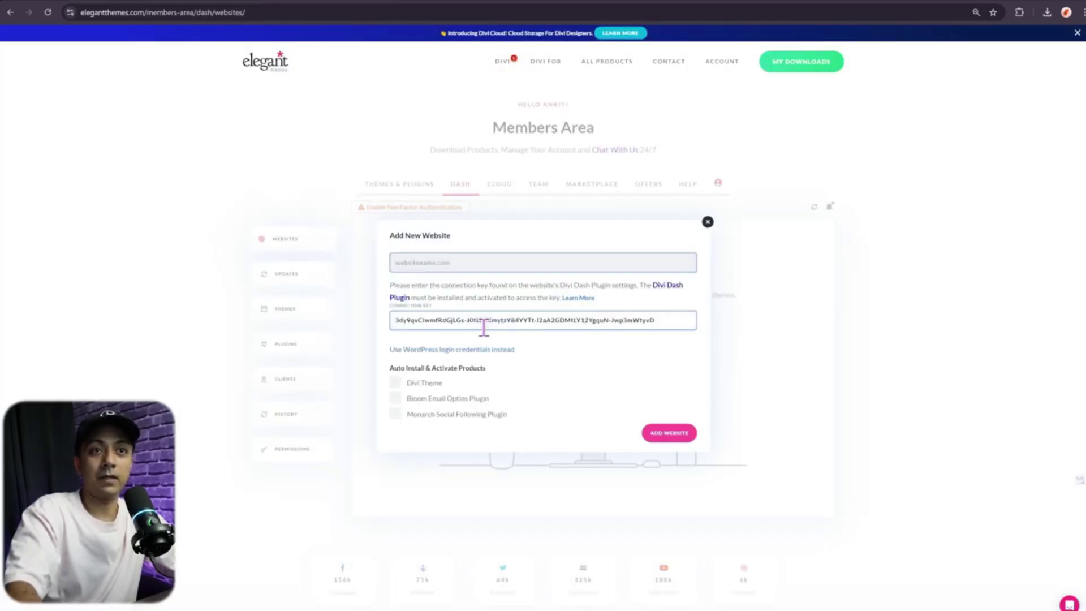
{"action": "left_click", "coordinate": [423, 268]}
{"action": "key", "text": "ctrl+v"}
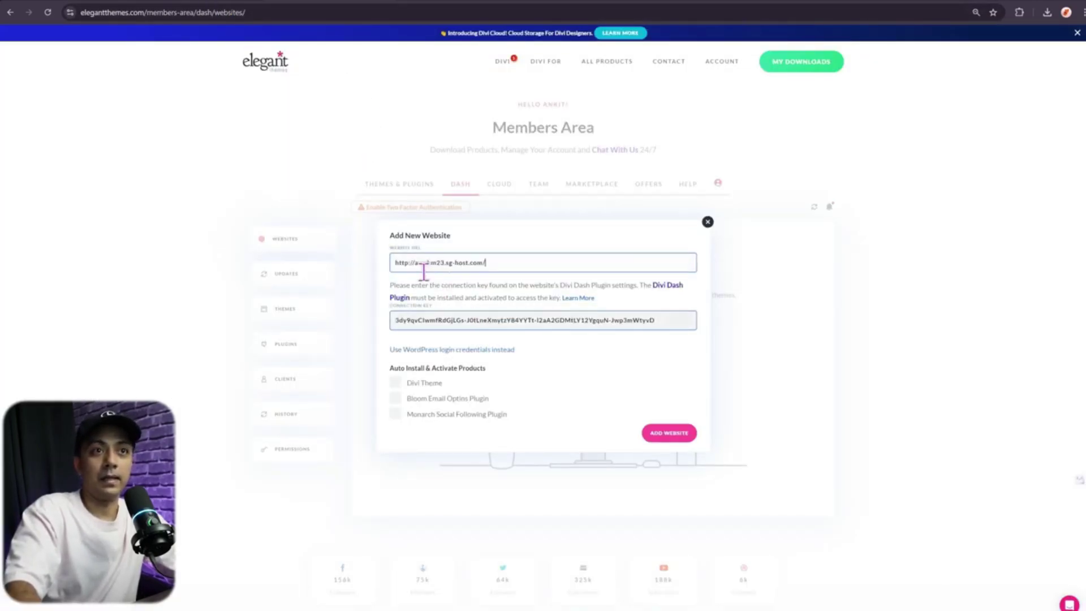
{"action": "left_click", "coordinate": [501, 284]}
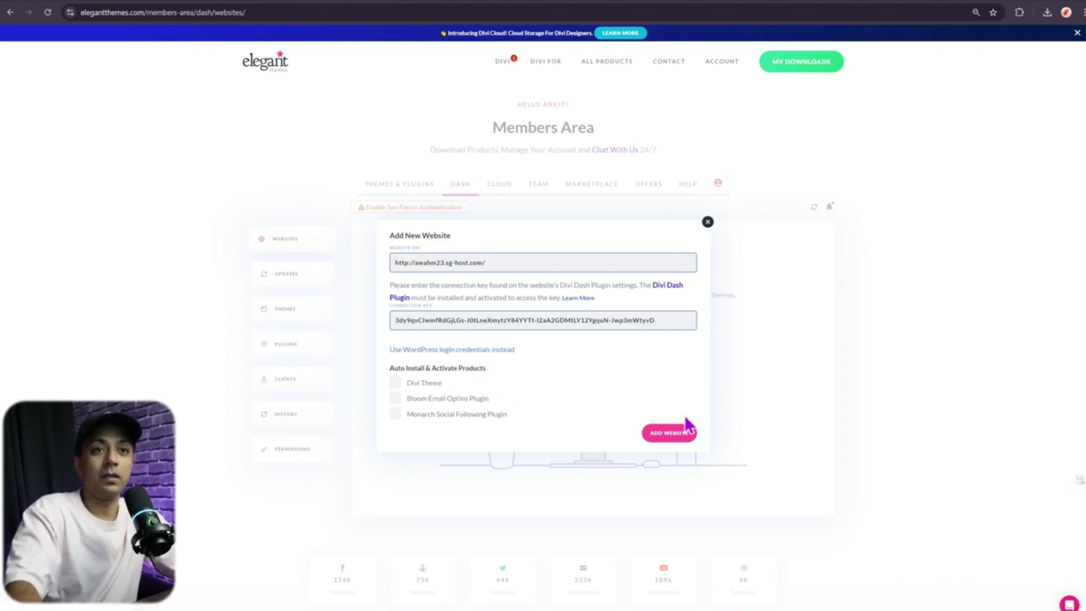
{"action": "left_click", "coordinate": [646, 433]}
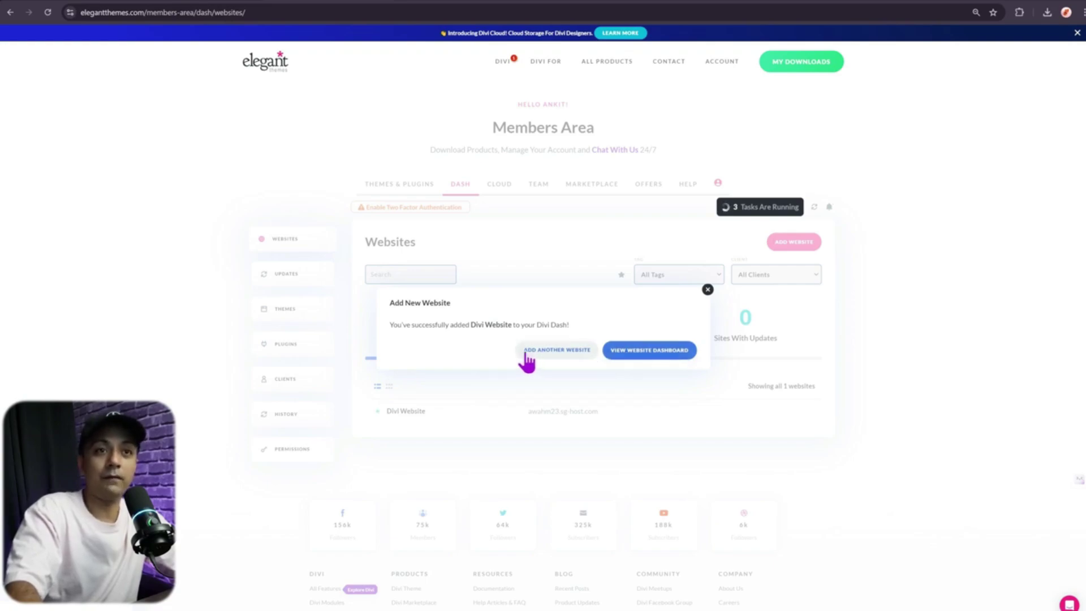
{"action": "left_click", "coordinate": [636, 351]}
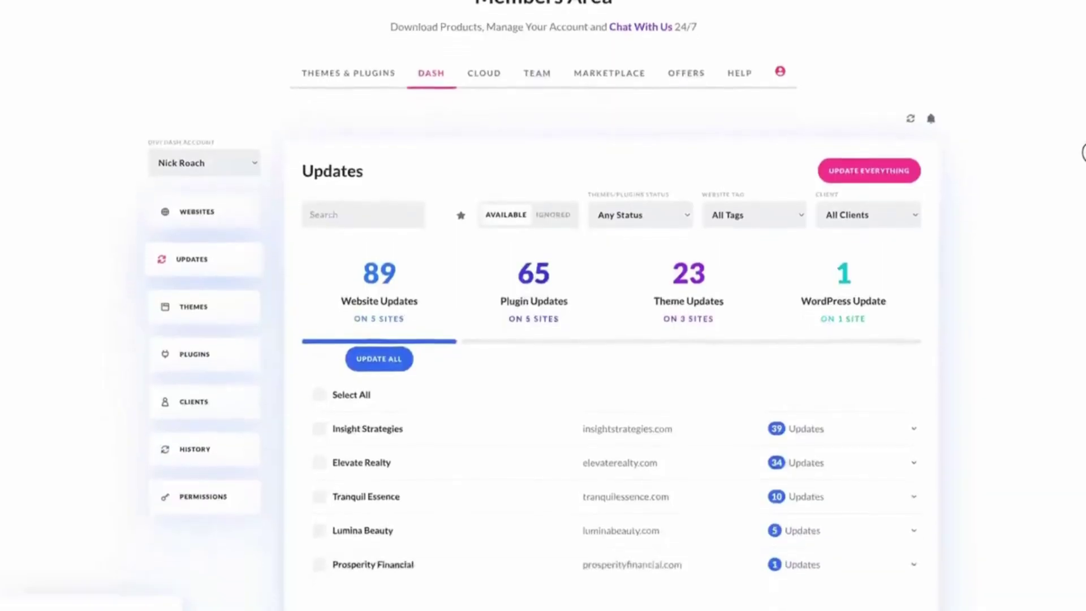
Preview Elevate Realty's pending updates and start updating all websites at once.
{"action": "scroll", "coordinate": [543, 306], "scroll_direction": "down", "scroll_amount": 2}
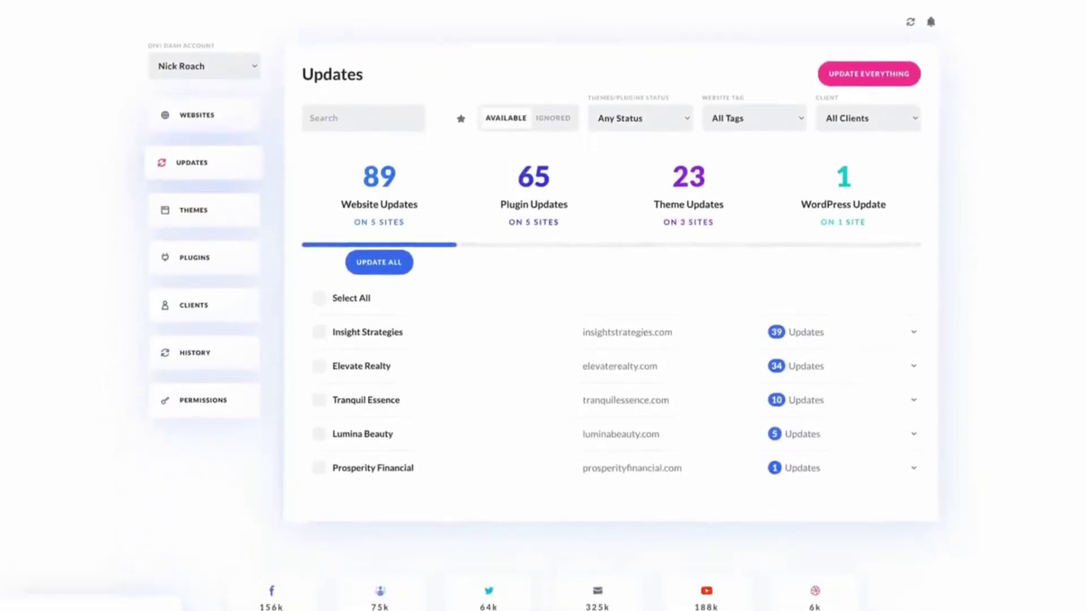
{"action": "left_click", "coordinate": [915, 367]}
{"action": "left_click", "coordinate": [918, 370]}
{"action": "left_click", "coordinate": [389, 267]}
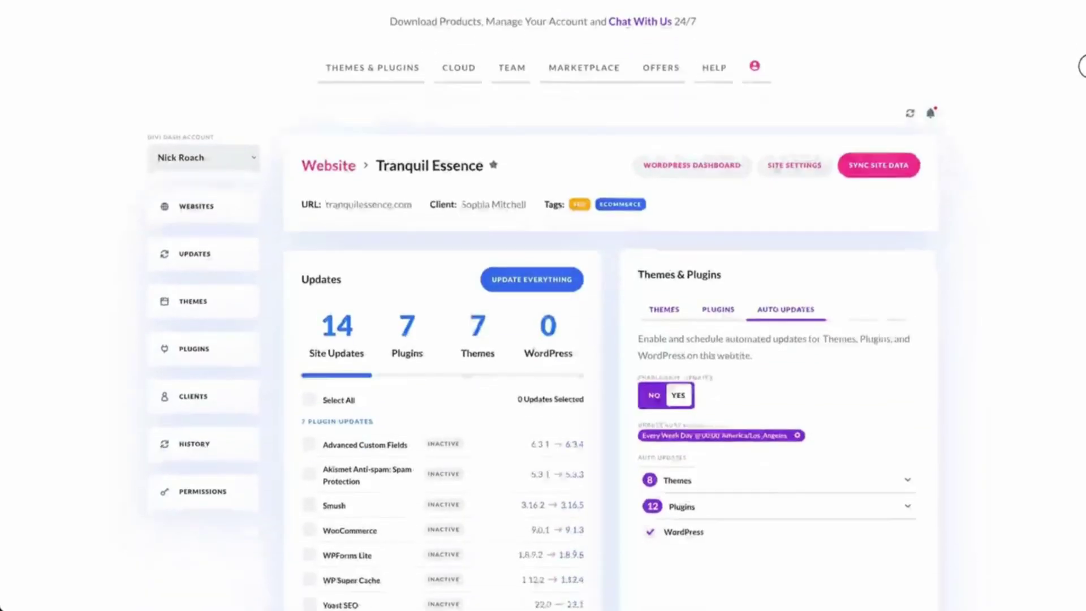
{"action": "scroll", "coordinate": [543, 306], "scroll_direction": "down", "scroll_amount": 4}
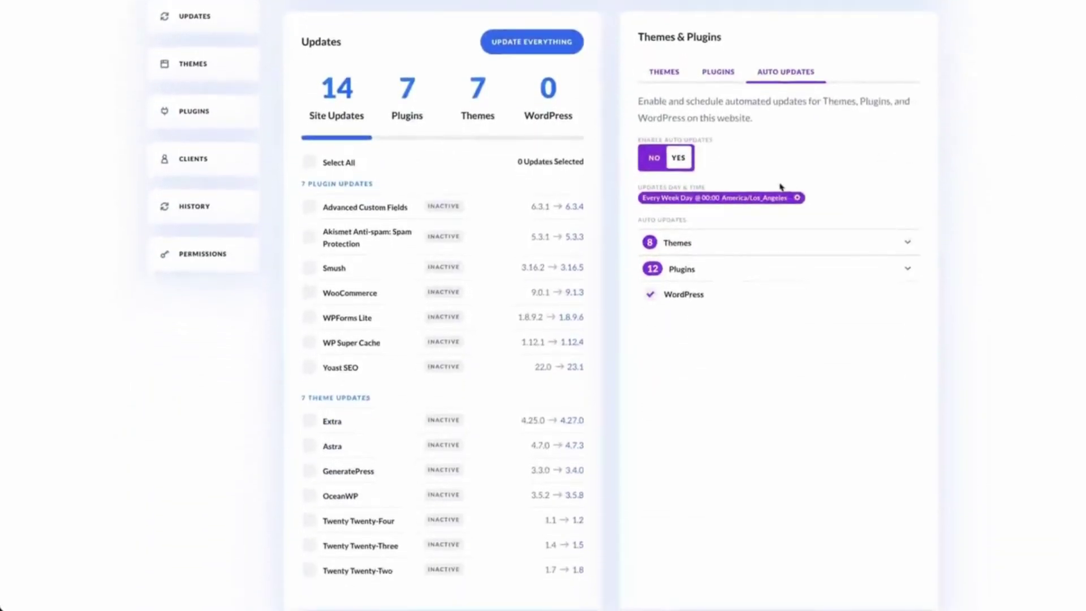
Change the auto-update schedule to Every Day at 00:00 America/Los_Angeles and save.
{"action": "left_click", "coordinate": [757, 199]}
{"action": "left_click", "coordinate": [539, 245]}
{"action": "left_click", "coordinate": [537, 236]}
{"action": "left_click", "coordinate": [603, 393]}
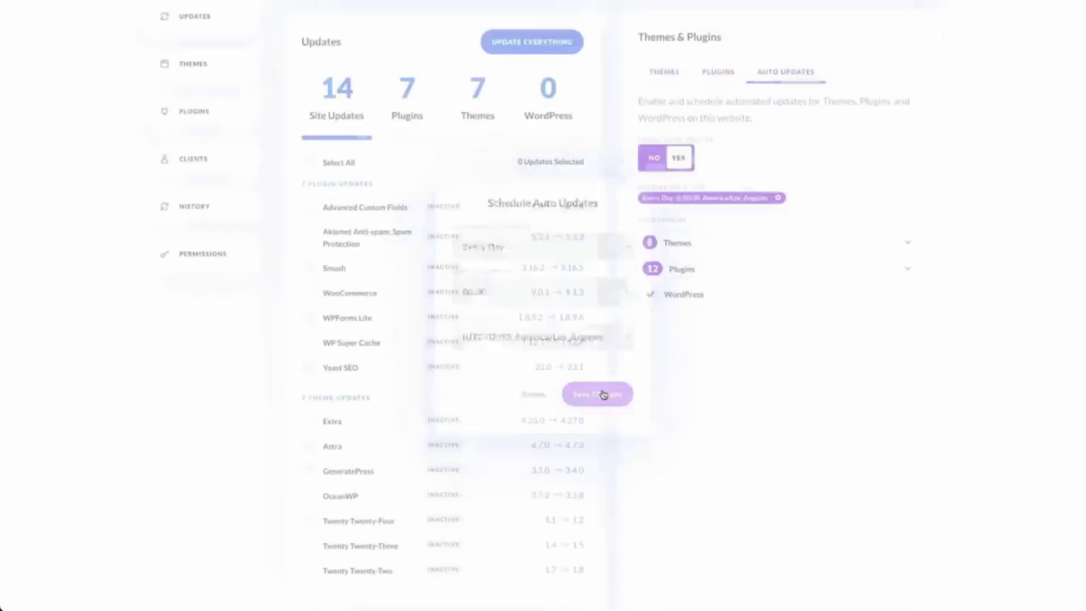
Expand and collapse the auto-updated Plugins and Themes lists to review them.
{"action": "left_click", "coordinate": [907, 273]}
{"action": "left_click", "coordinate": [907, 269]}
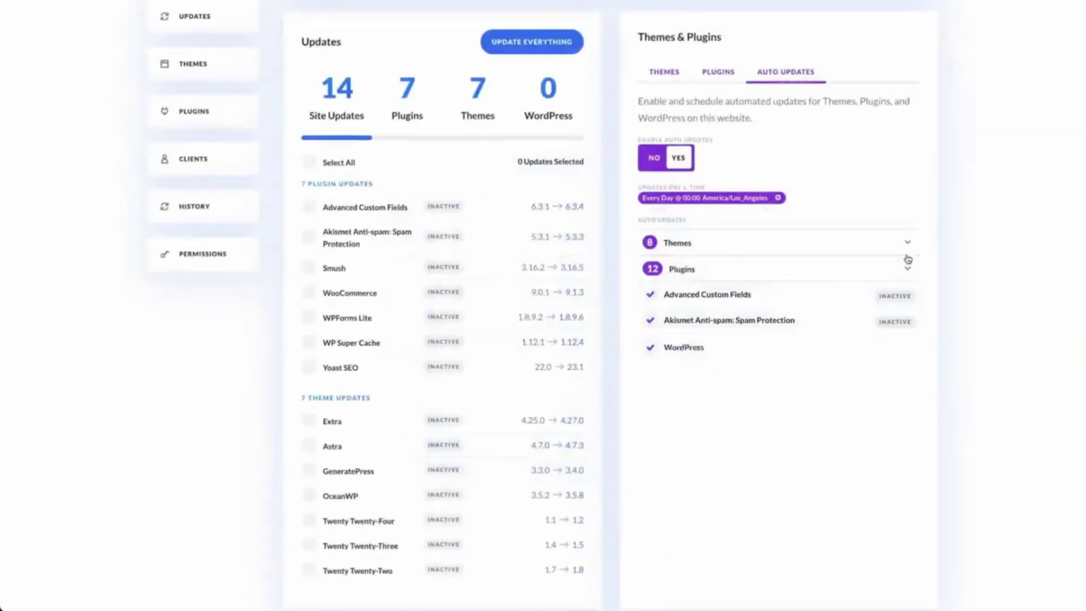
{"action": "left_click", "coordinate": [908, 244]}
{"action": "left_click", "coordinate": [908, 243]}
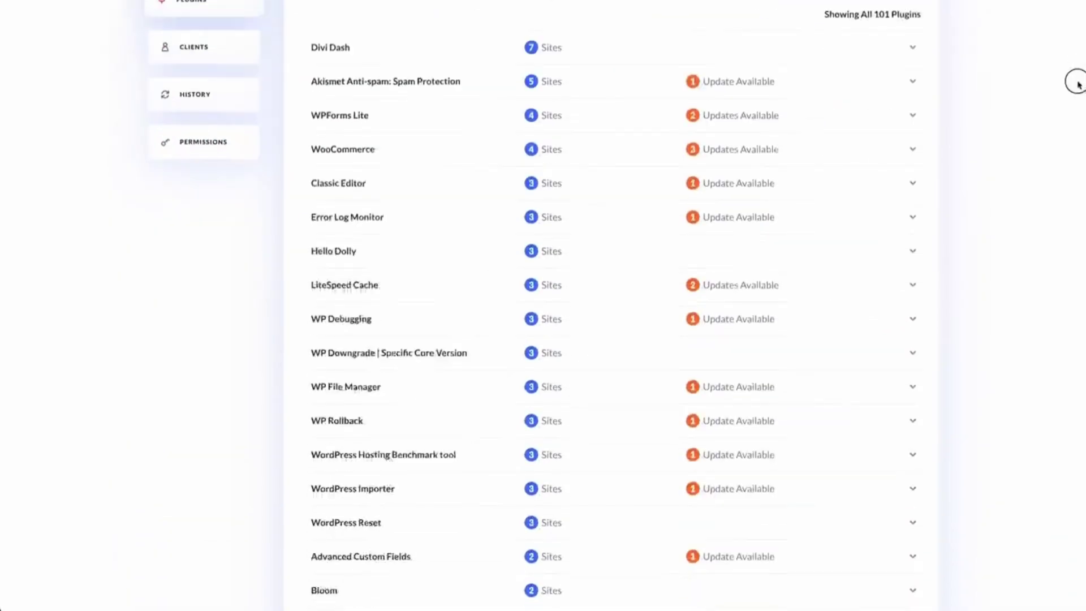
Deactivate WPForms Lite on Prosperity Financial, then delete its 3 inactive instances.
{"action": "scroll", "coordinate": [1057, 186], "scroll_direction": "down", "scroll_amount": 15}
{"action": "scroll", "coordinate": [1059, 209], "scroll_direction": "up", "scroll_amount": 4}
{"action": "scroll", "coordinate": [1059, 210], "scroll_direction": "up", "scroll_amount": 20}
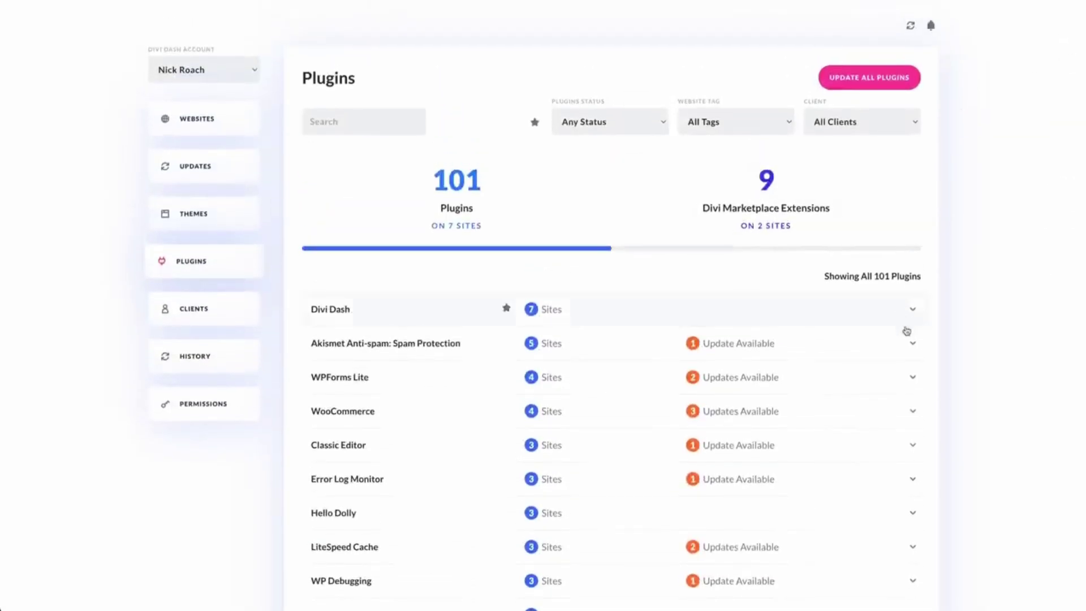
{"action": "left_click", "coordinate": [914, 377]}
{"action": "left_click", "coordinate": [709, 466]}
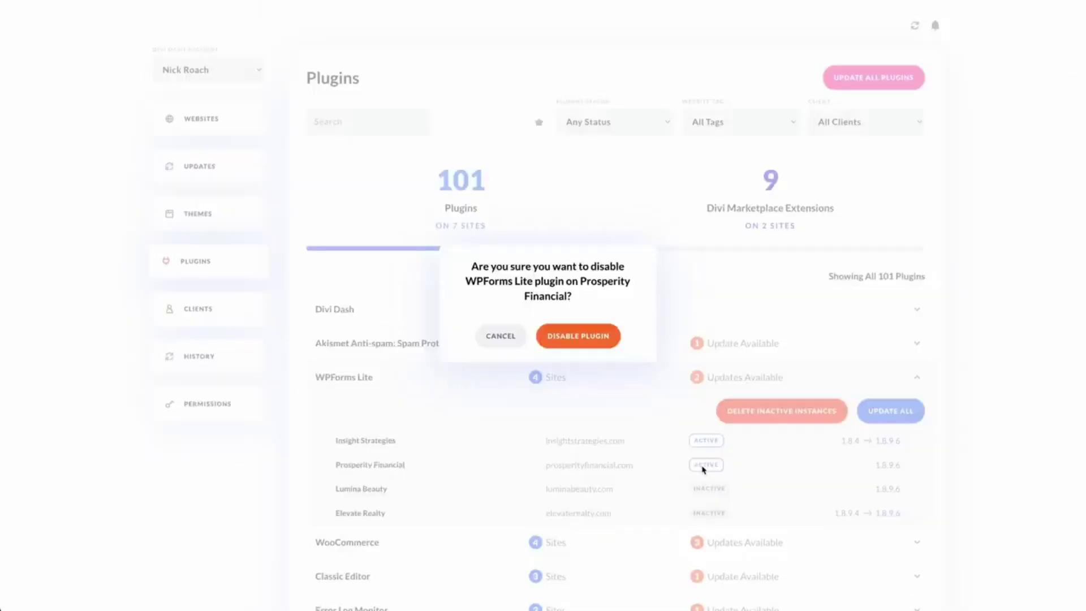
{"action": "left_click", "coordinate": [597, 339]}
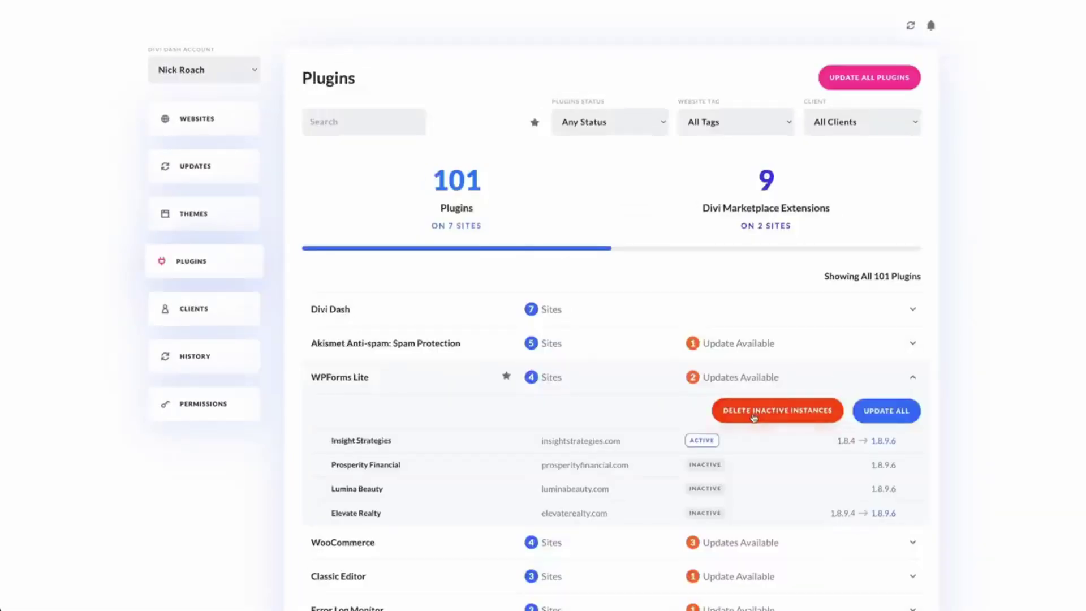
{"action": "left_click", "coordinate": [754, 416]}
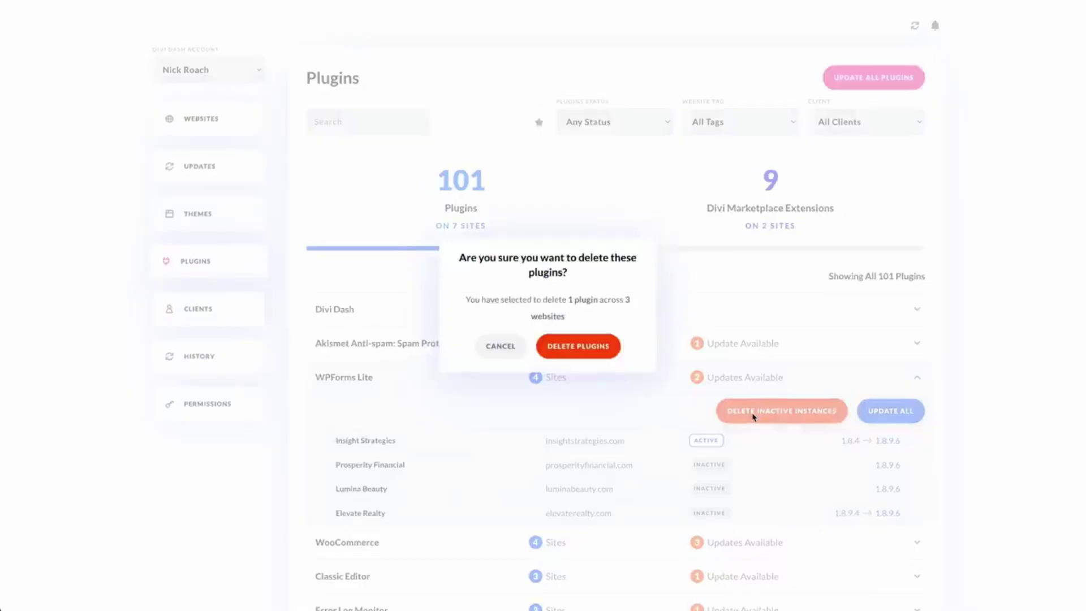
{"action": "left_click", "coordinate": [594, 350]}
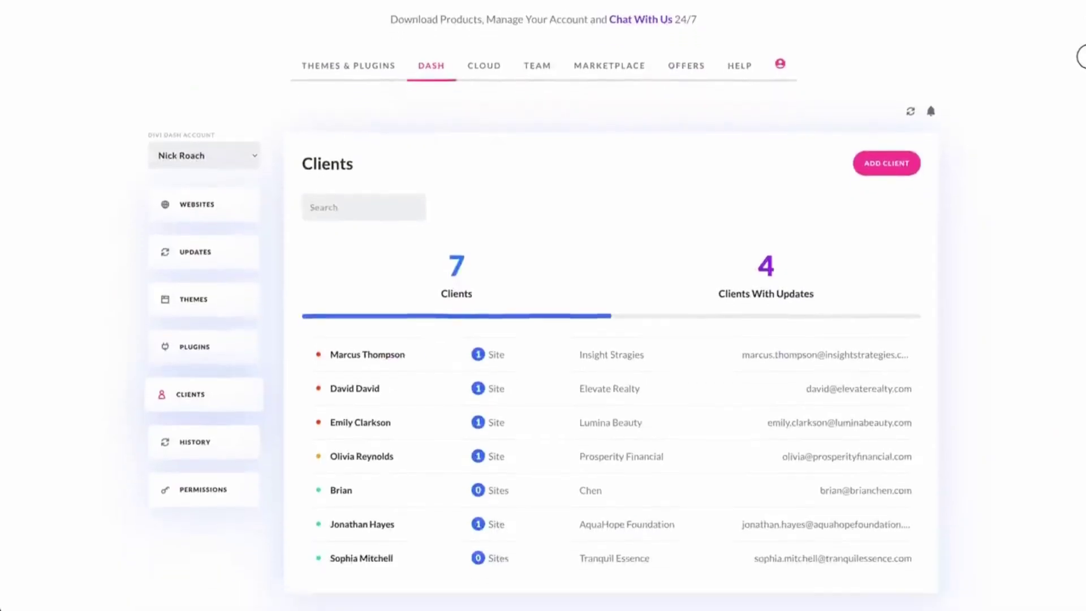
Switch from Clients With Updates back to all seven clients and open Lumina Beauty's details.
{"action": "scroll", "coordinate": [1081, 114], "scroll_direction": "down", "scroll_amount": 2}
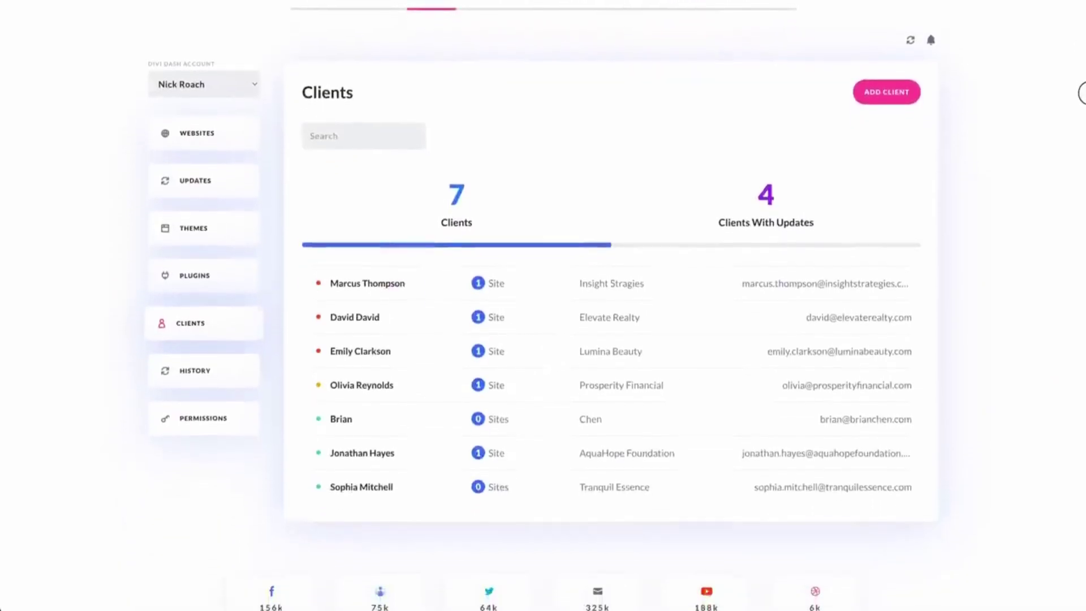
{"action": "left_click", "coordinate": [775, 197]}
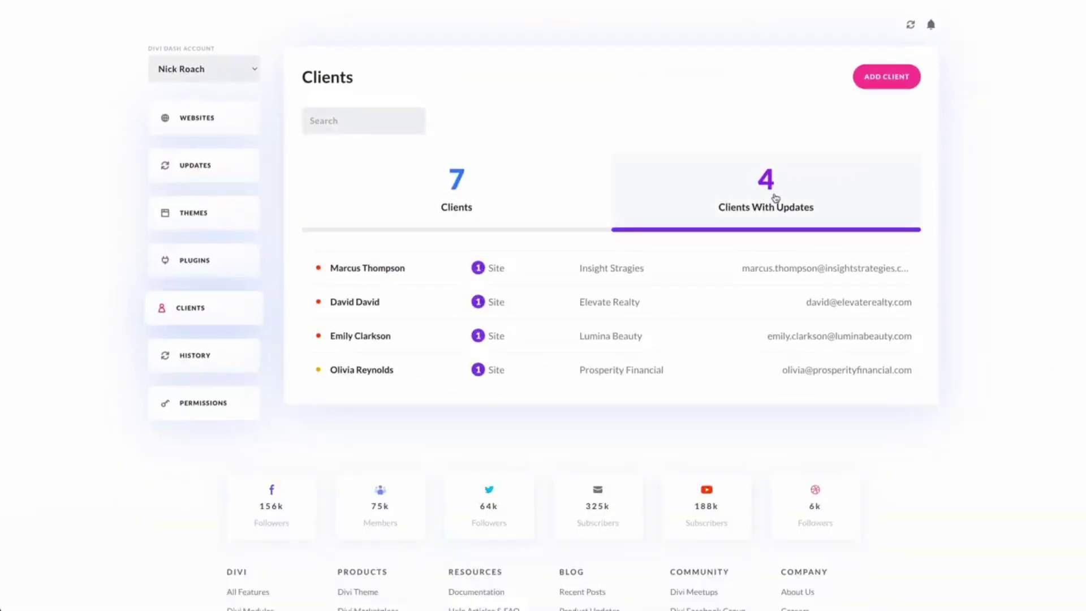
{"action": "left_click", "coordinate": [477, 196]}
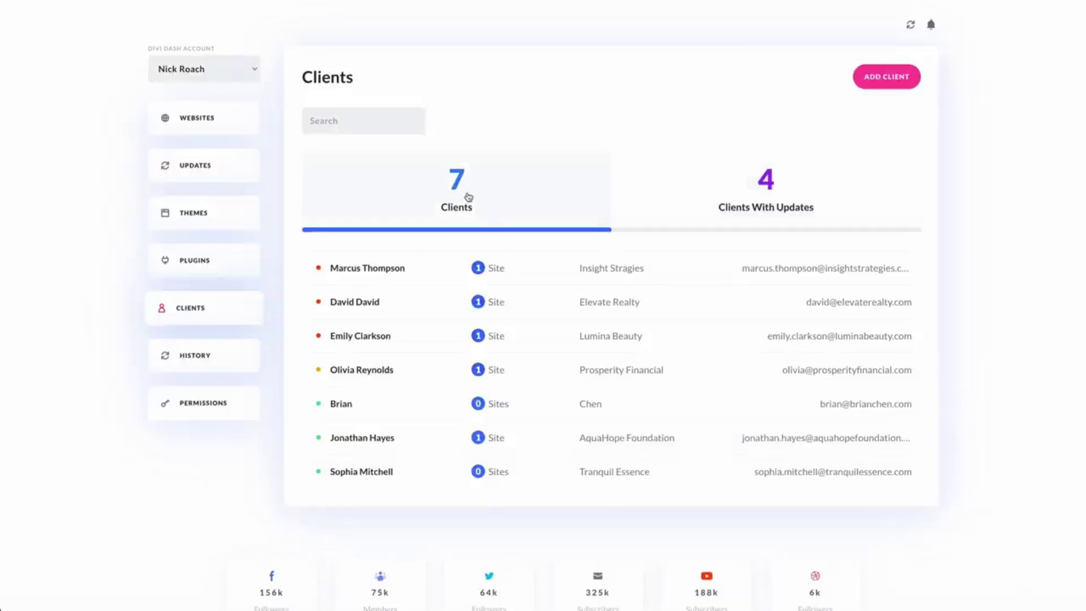
{"action": "left_click", "coordinate": [584, 338]}
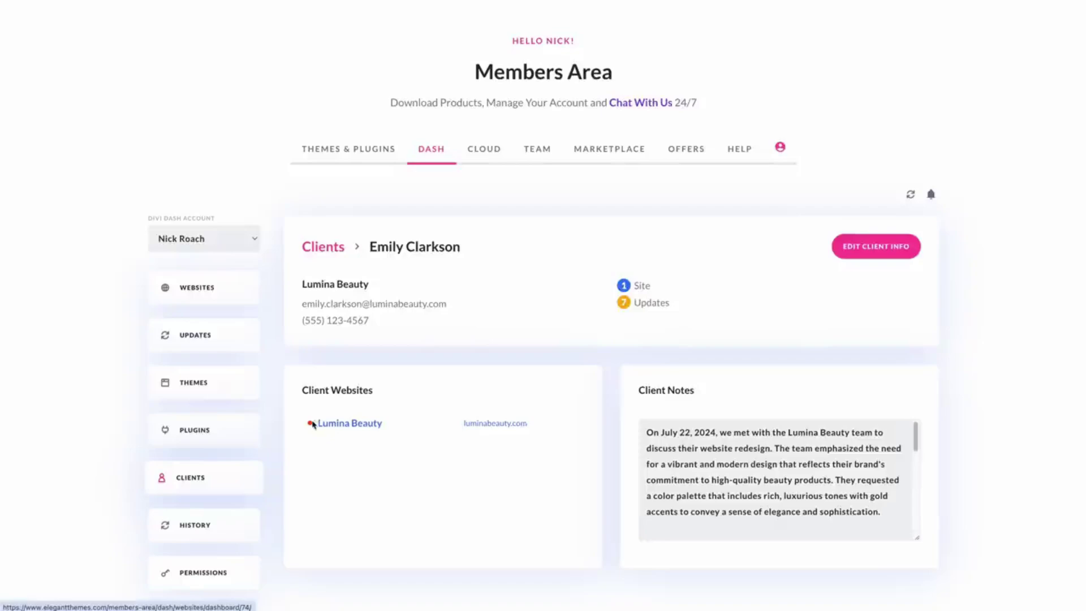
{"action": "mouse_move", "coordinate": [312, 425]}
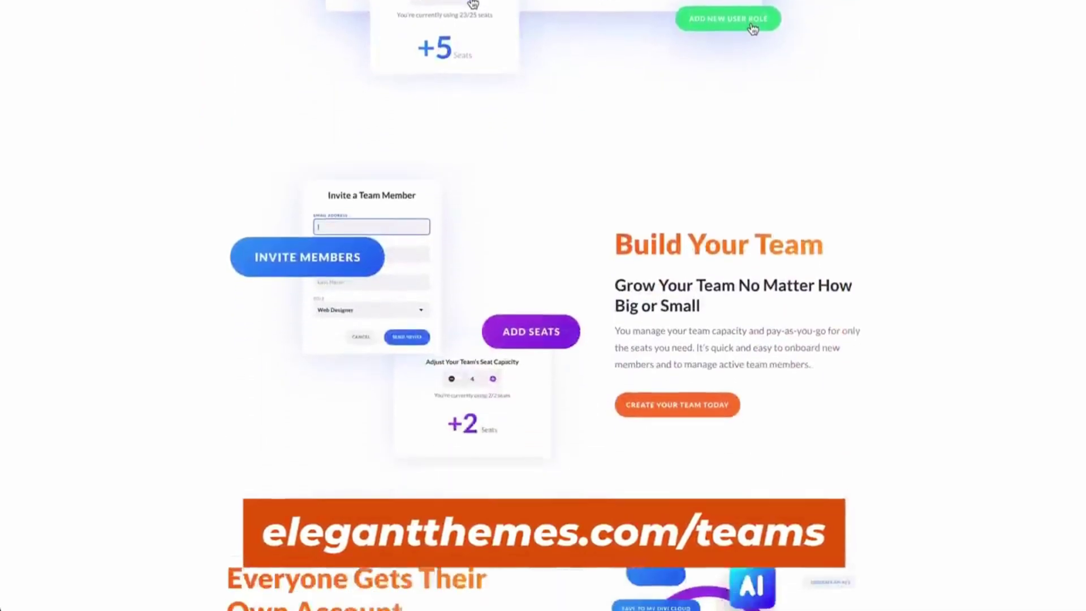
Give the client team member with no permissions the Can Manage Updates permission, and save.
{"action": "mouse_move", "coordinate": [617, 283]}
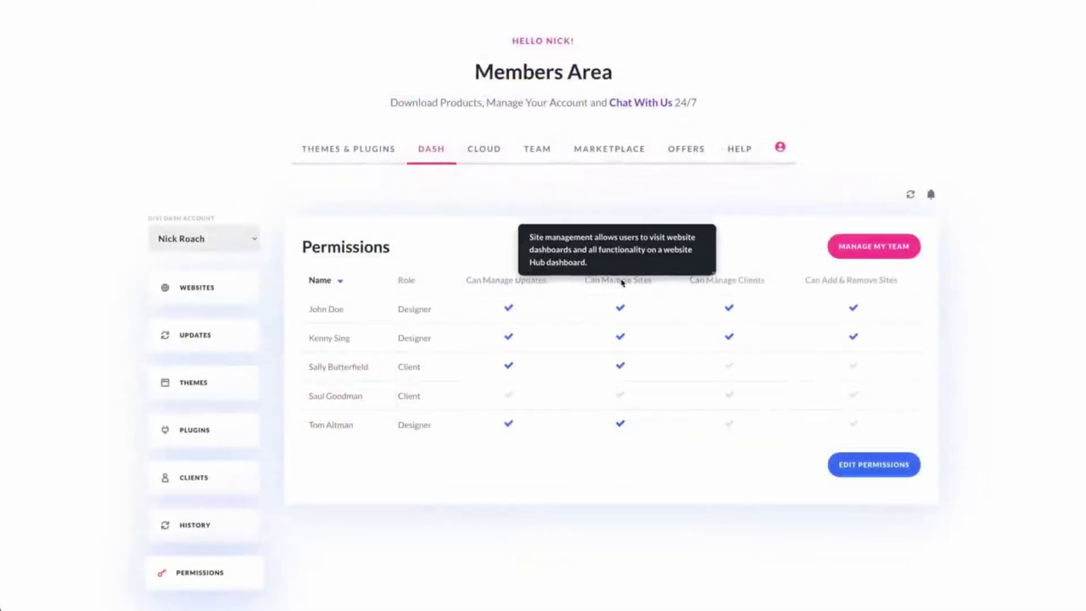
{"action": "left_click", "coordinate": [867, 467]}
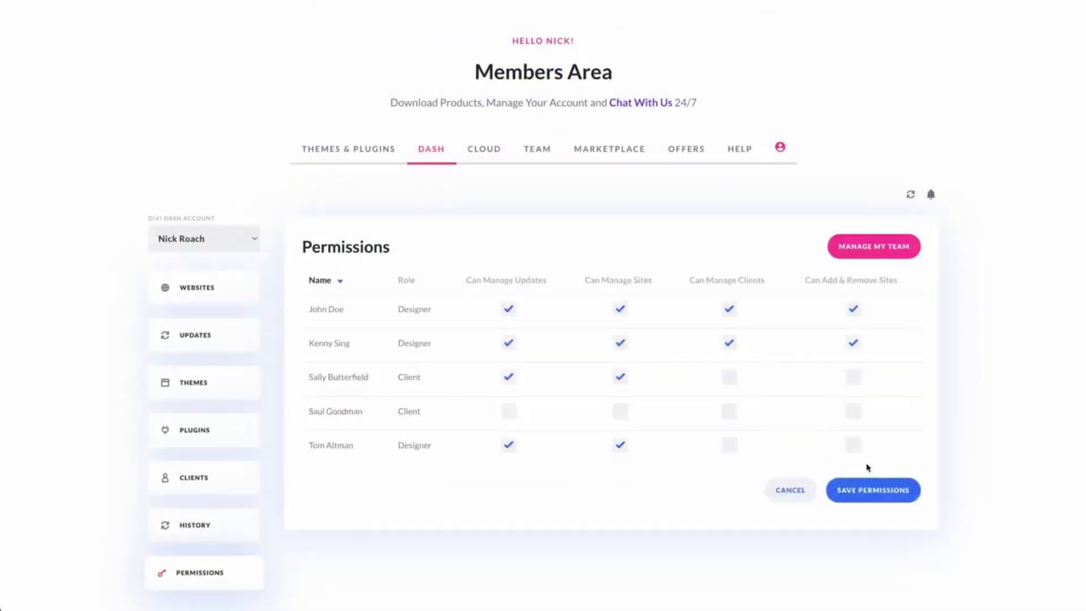
{"action": "left_click", "coordinate": [897, 491]}
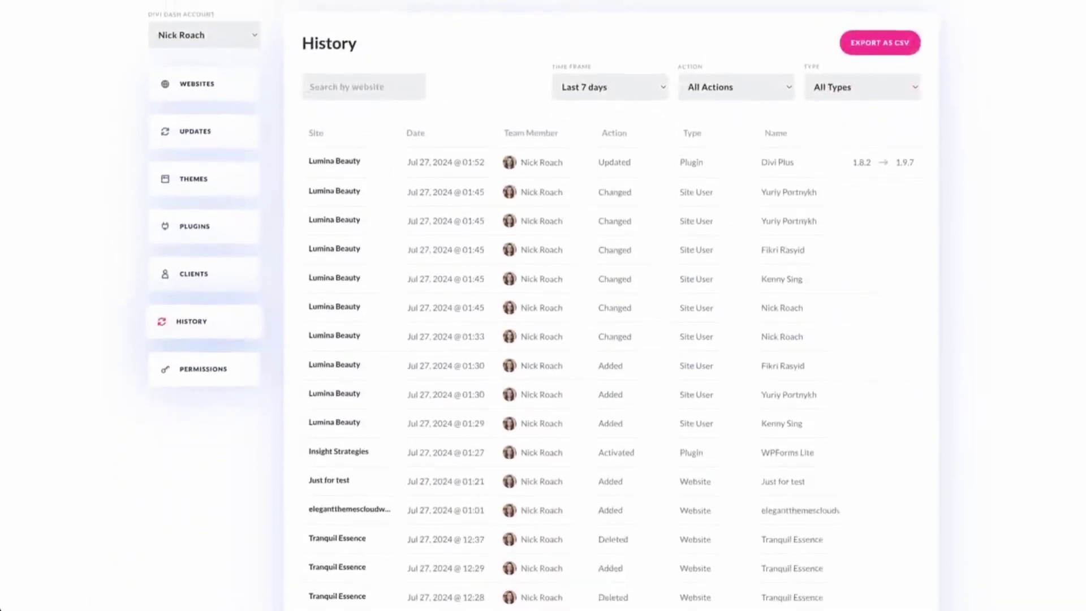
{"action": "scroll", "coordinate": [611, 305], "scroll_direction": "down", "scroll_amount": 7}
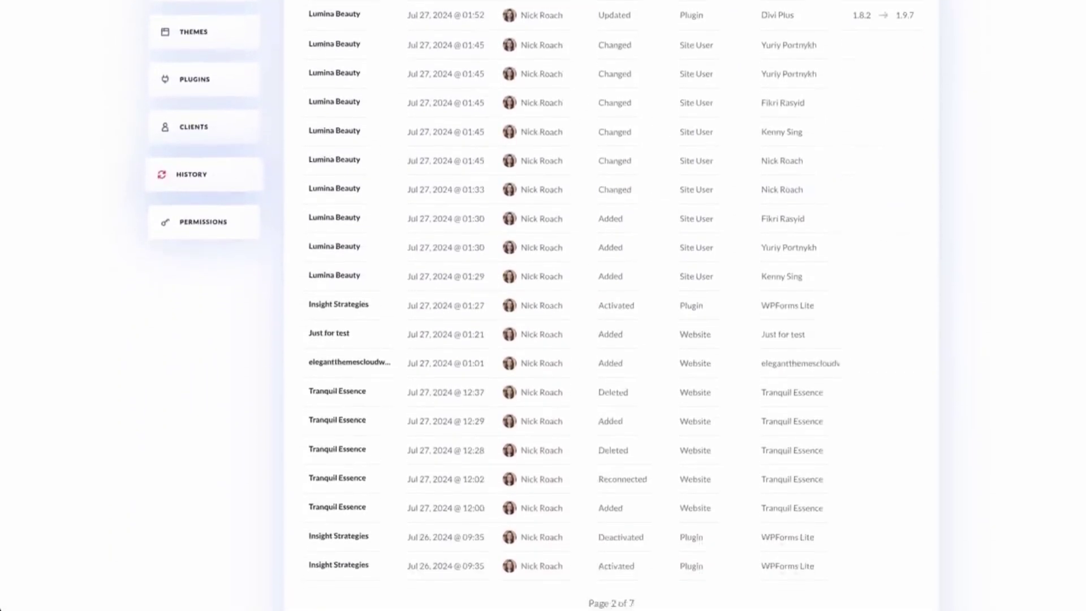
{"action": "scroll", "coordinate": [611, 305], "scroll_direction": "up", "scroll_amount": 7}
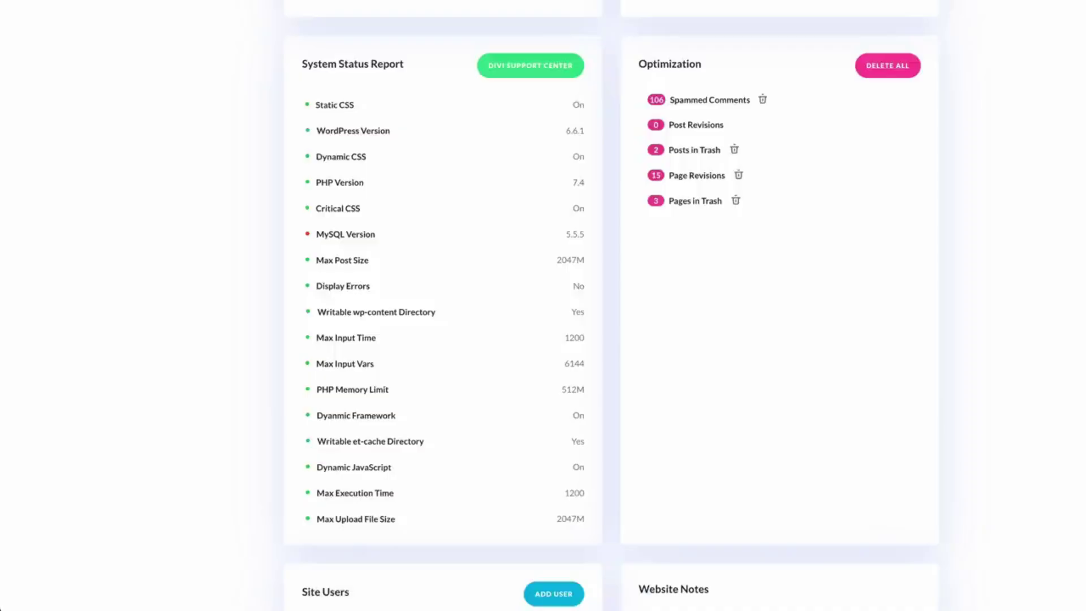
Switch the Editor site user's role to Shop manager and save the change.
{"action": "scroll", "coordinate": [1083, 370], "scroll_direction": "down", "scroll_amount": 6}
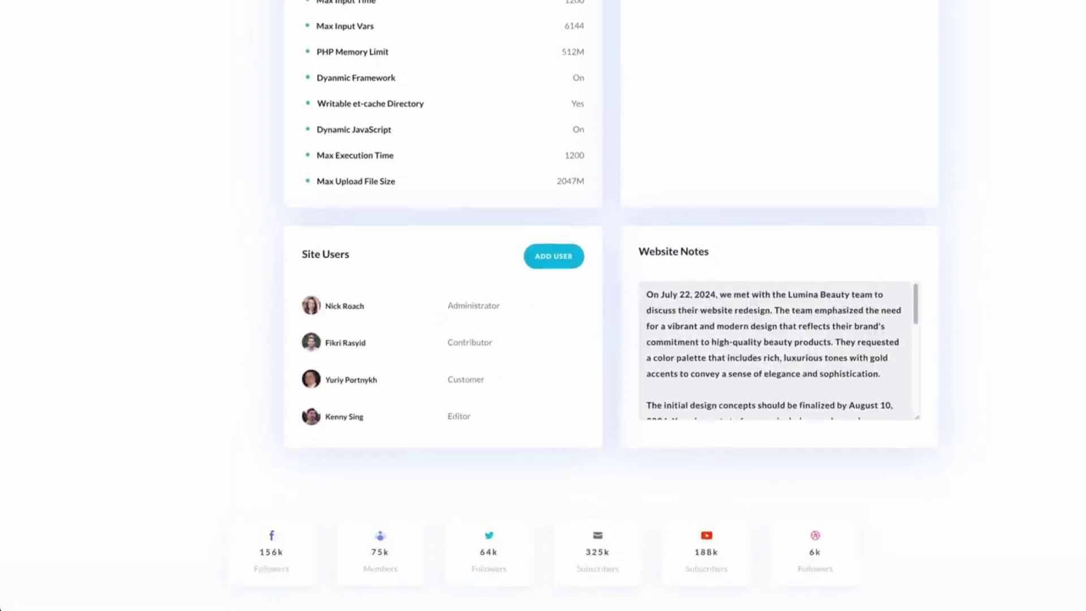
{"action": "mouse_move", "coordinate": [469, 321]}
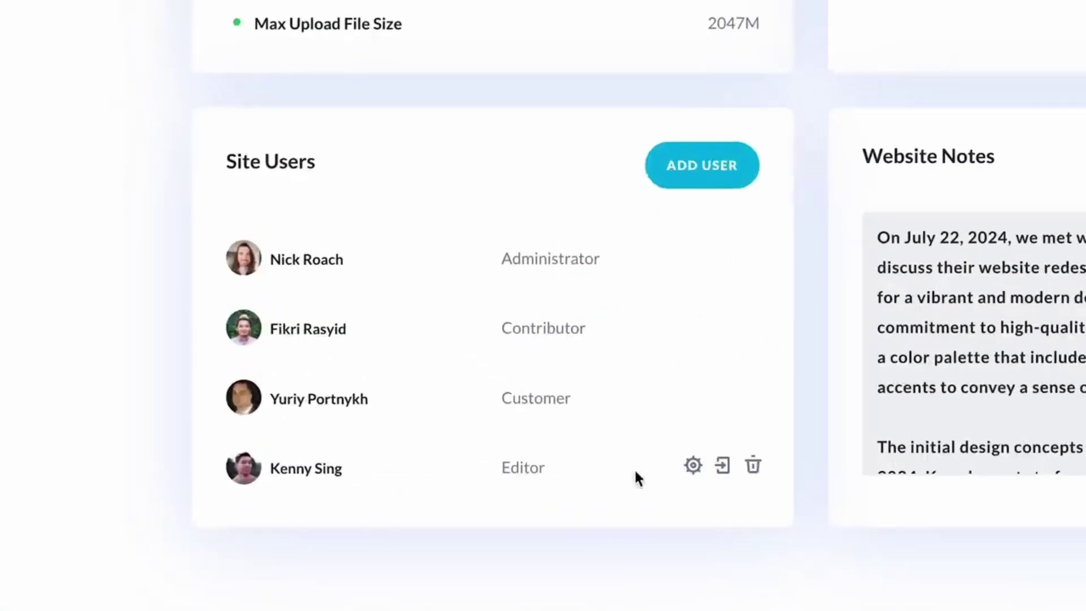
{"action": "left_click", "coordinate": [691, 466]}
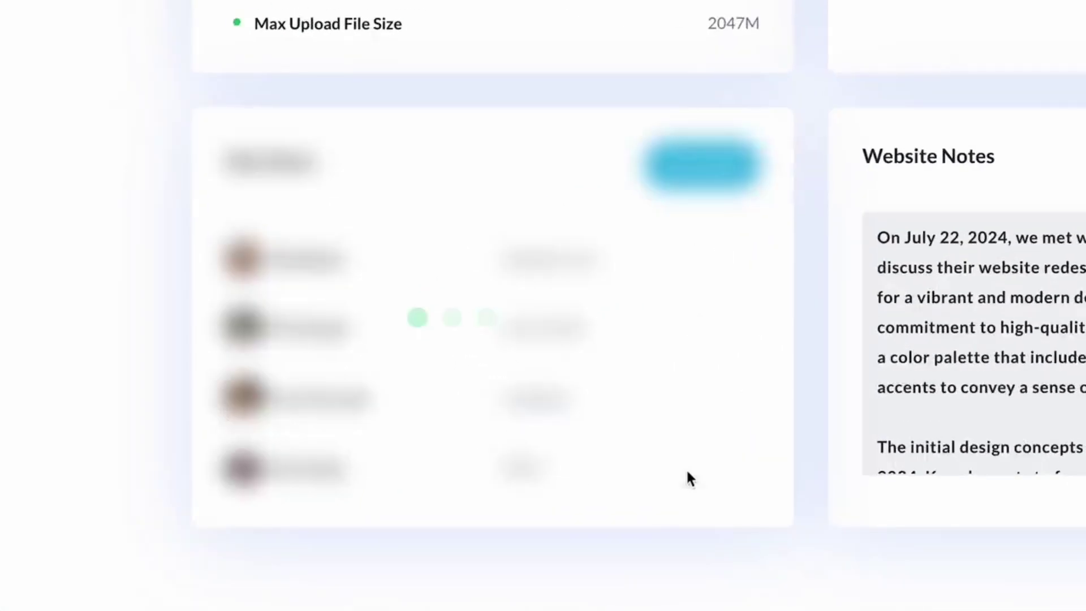
{"action": "left_click", "coordinate": [400, 310]}
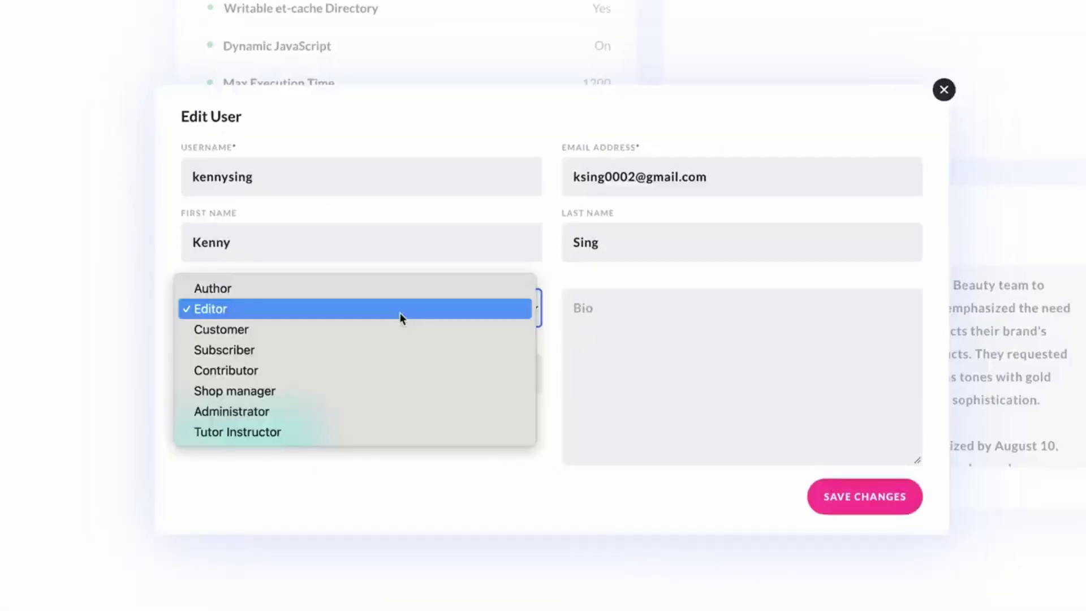
{"action": "left_click", "coordinate": [353, 392]}
{"action": "left_click", "coordinate": [831, 505]}
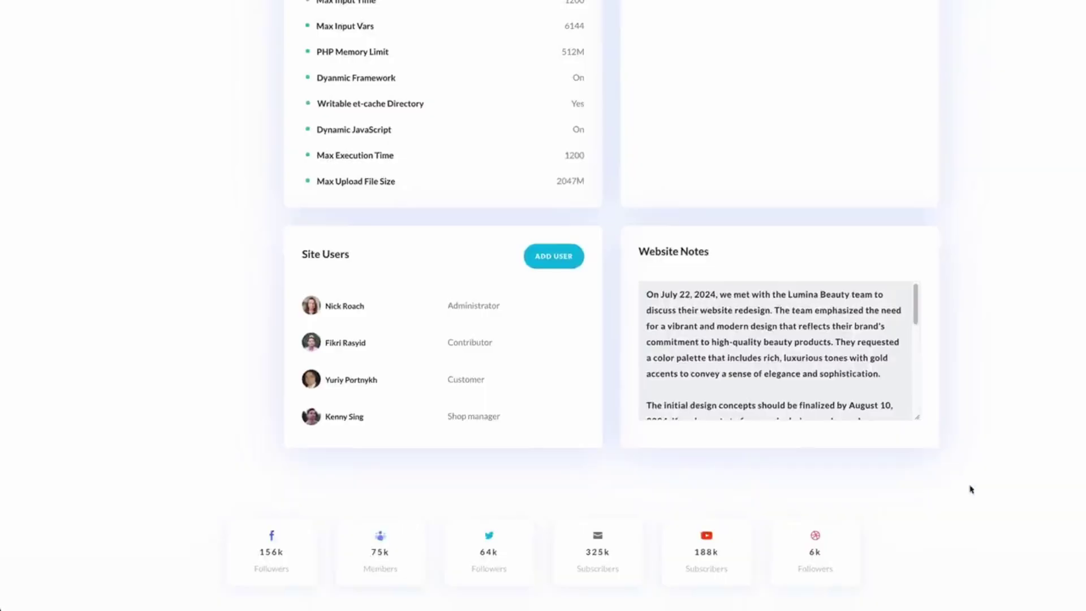
{"action": "left_click_drag", "start_coordinate": [1082, 482], "coordinate": [1077, 369]}
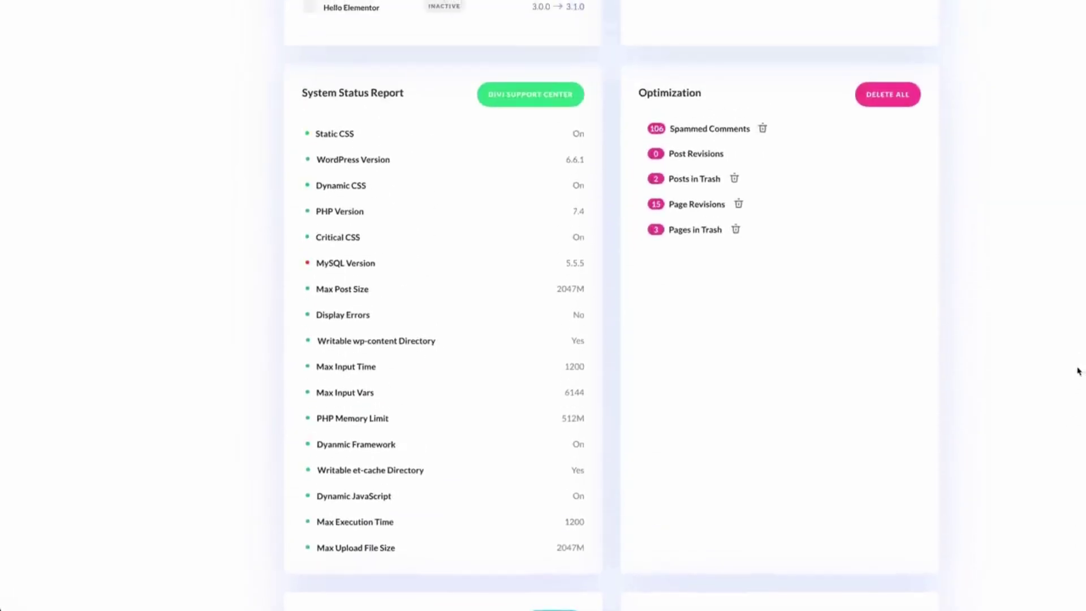
Delete all 106 spammed comments and all 15 page revisions in the Optimization panel.
{"action": "left_click", "coordinate": [764, 129]}
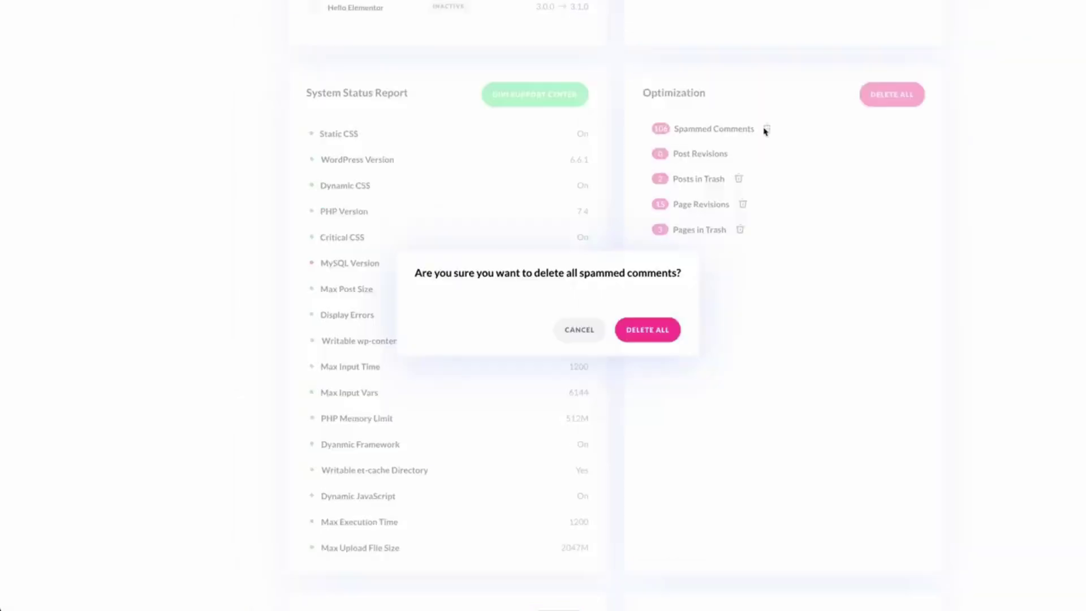
{"action": "left_click", "coordinate": [661, 334]}
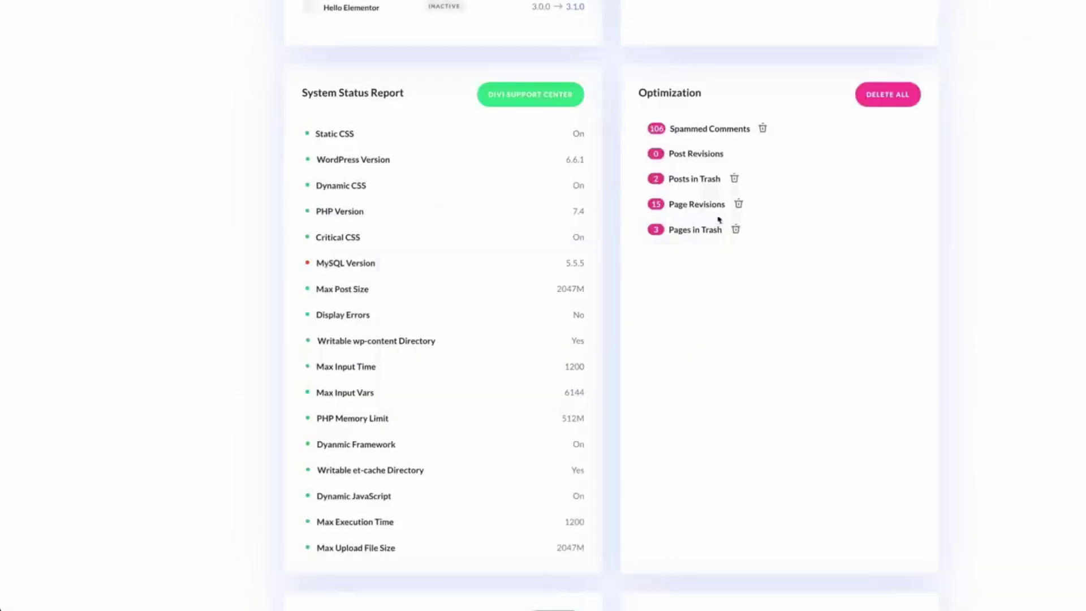
{"action": "left_click", "coordinate": [739, 203]}
{"action": "left_click", "coordinate": [648, 335]}
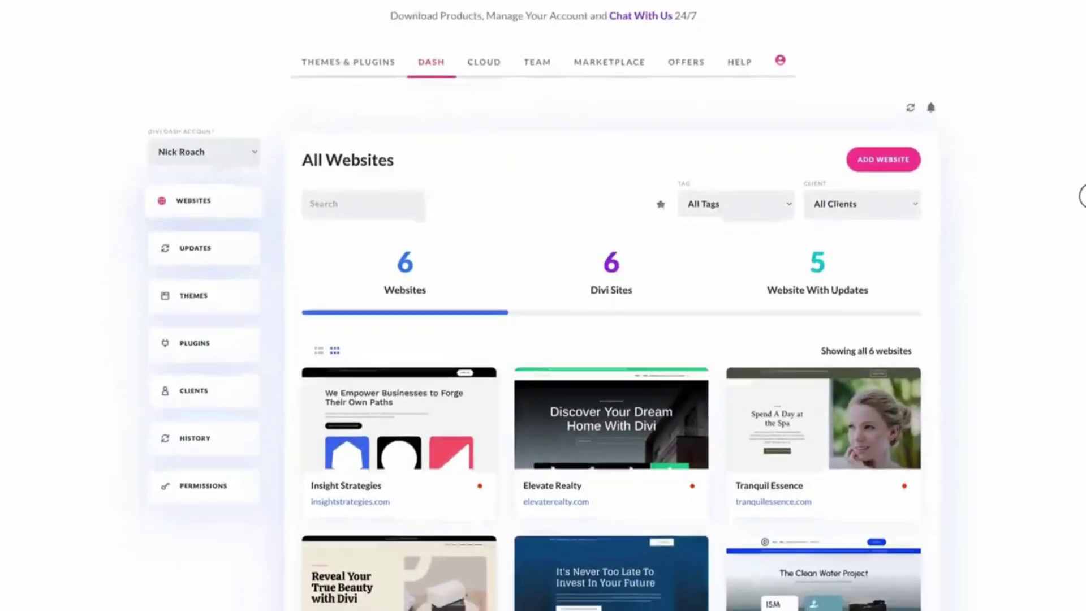
List only websites with updates in list view, then open Tranquil Essence's WordPress dashboard.
{"action": "scroll", "coordinate": [1079, 226], "scroll_direction": "down", "scroll_amount": 2}
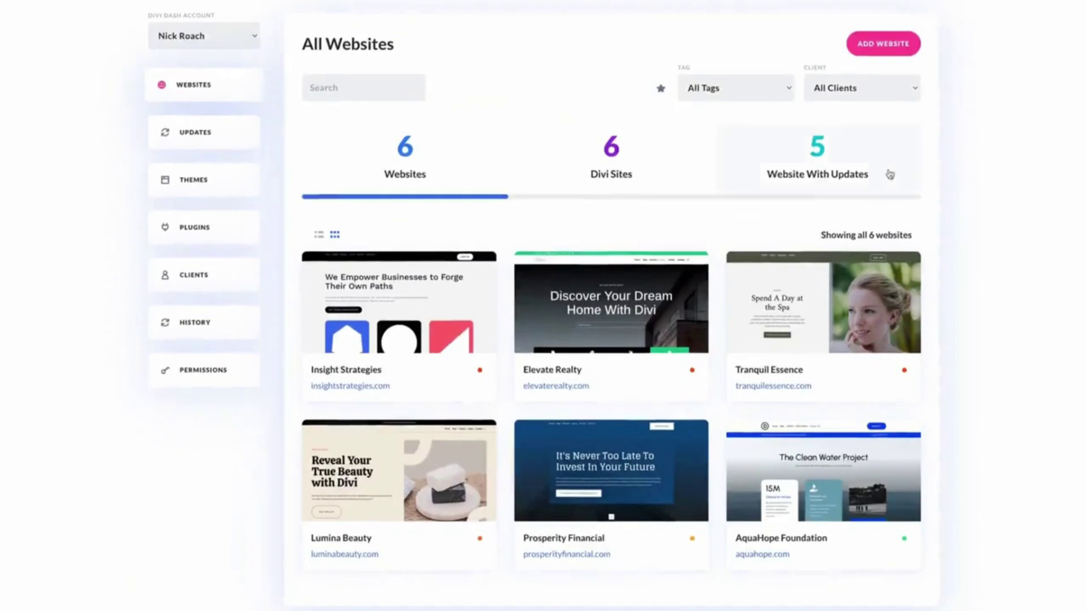
{"action": "left_click", "coordinate": [848, 171]}
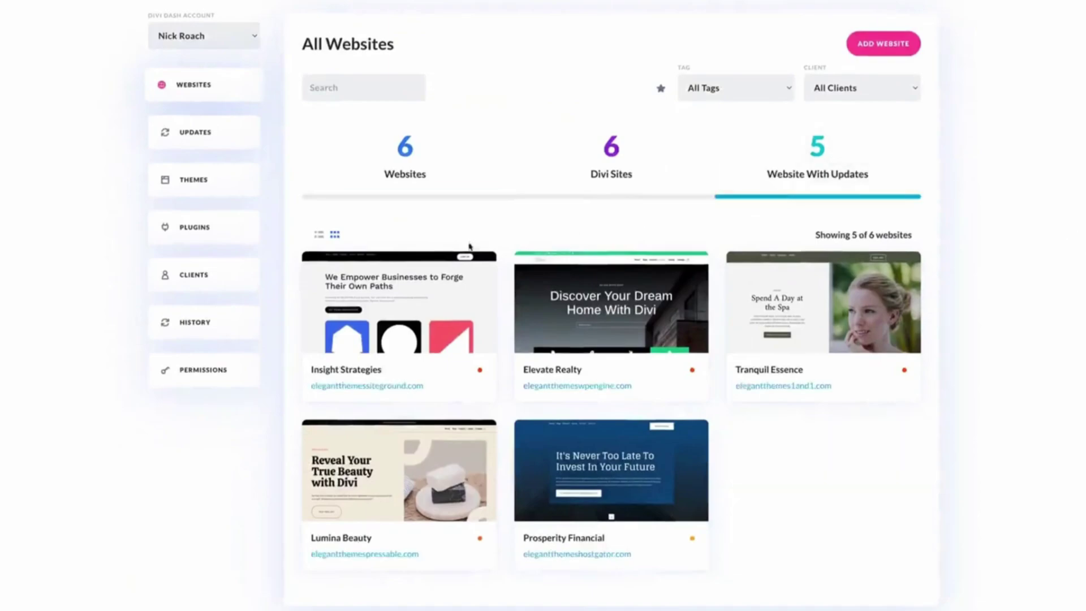
{"action": "left_click", "coordinate": [319, 234]}
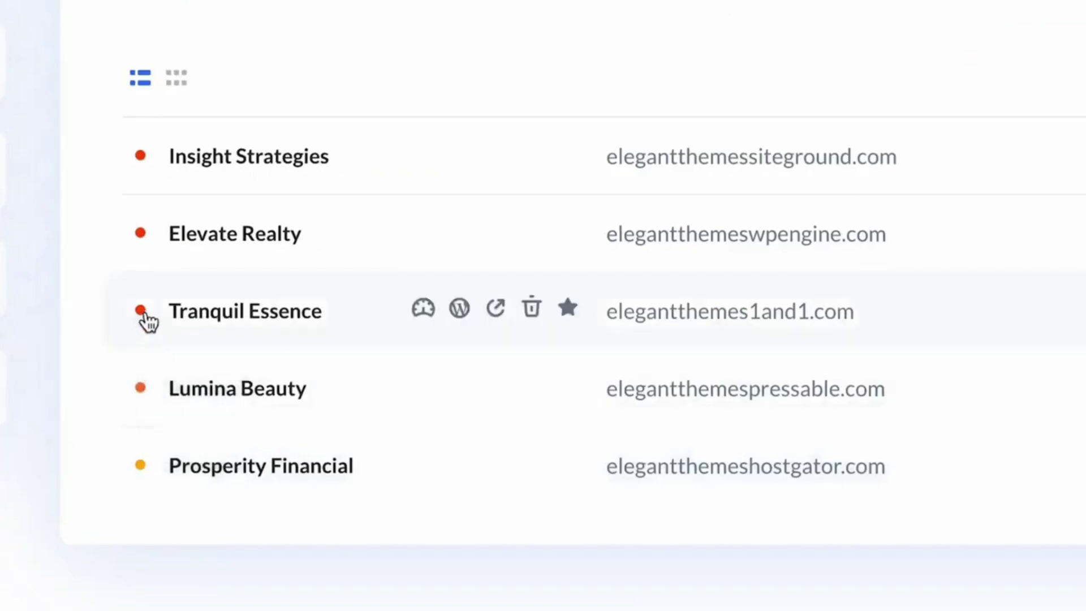
{"action": "left_click", "coordinate": [460, 309]}
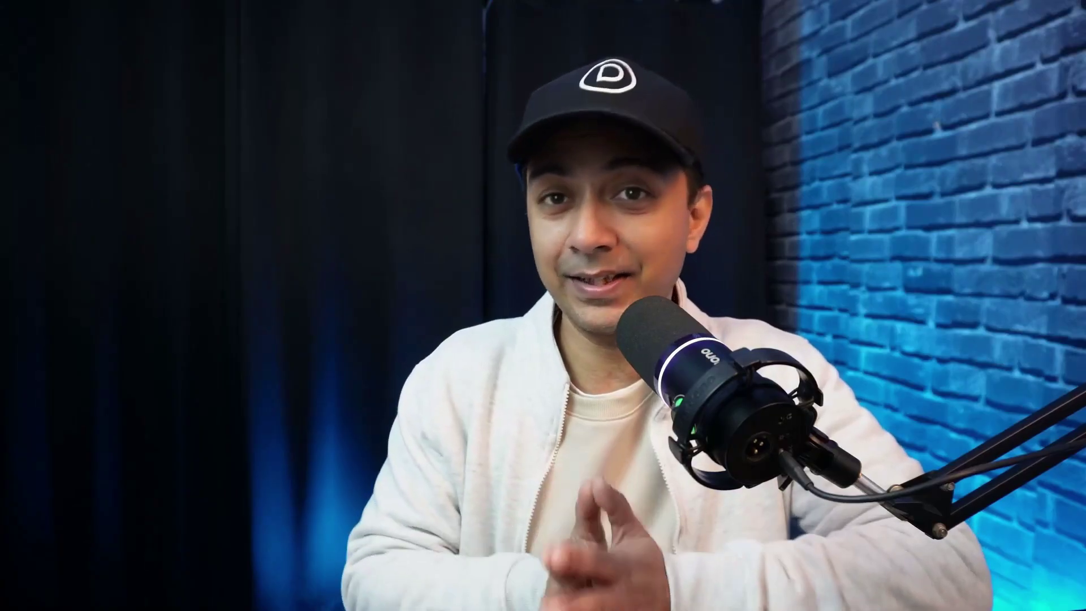